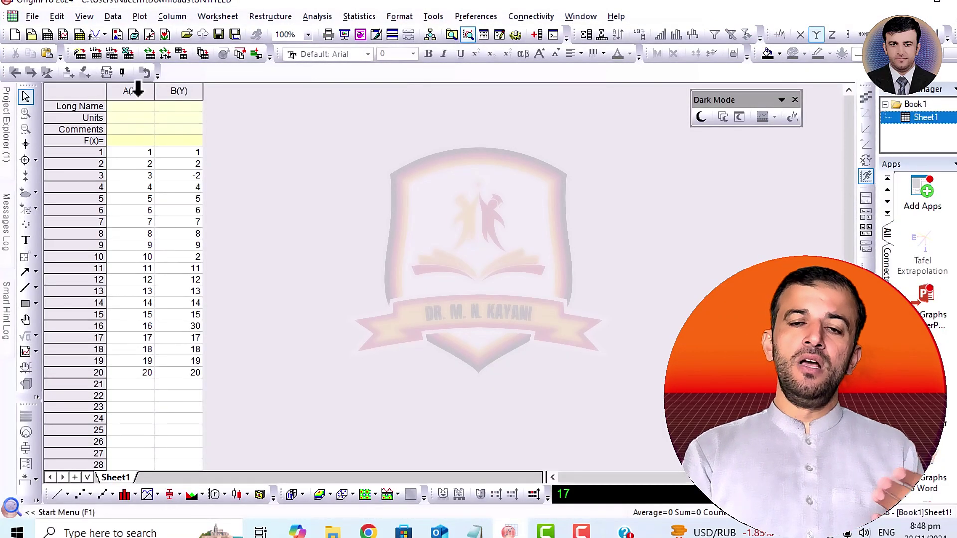
Plot columns A(X) and B(Y) as a line graph and change the plot type to line + symbol
left_click_drag(131, 90, 180, 96)
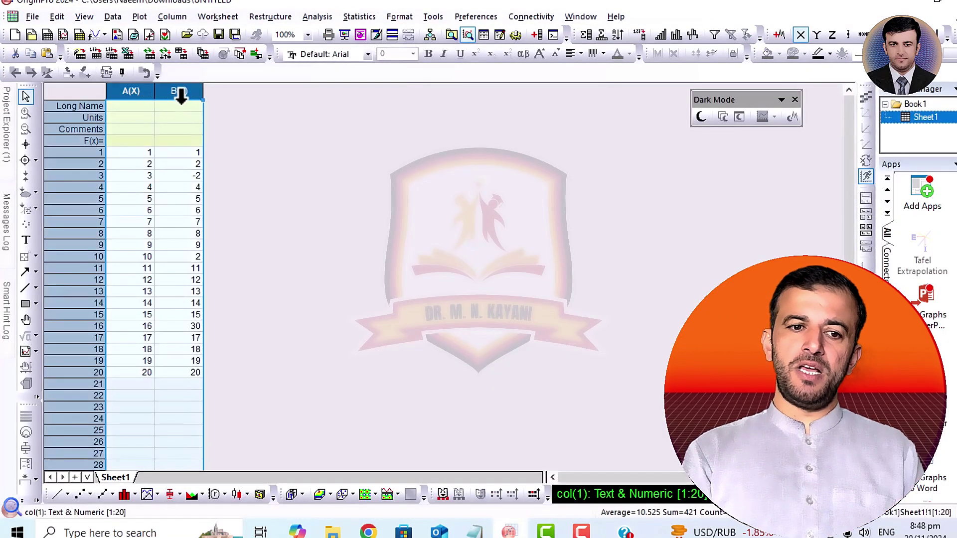
left_click(57, 500)
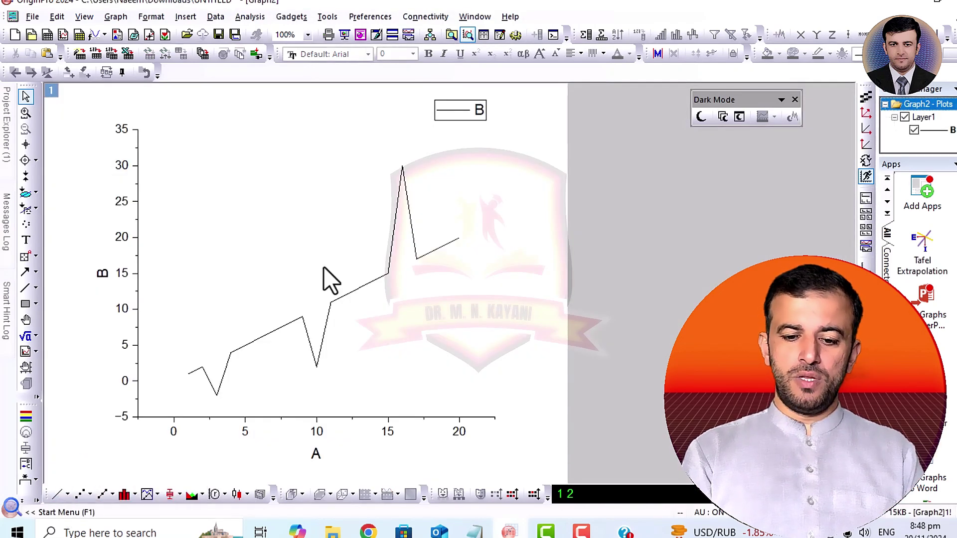
left_click(98, 495)
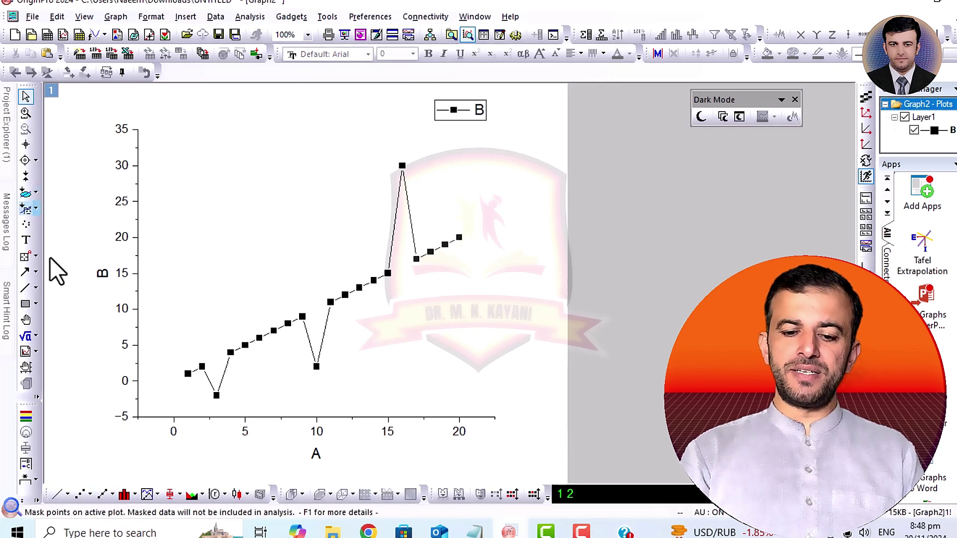
Draw a rectangle around the peak at A = 16 and set its fill color to None
left_click(30, 304)
left_click_drag(377, 135, 431, 213)
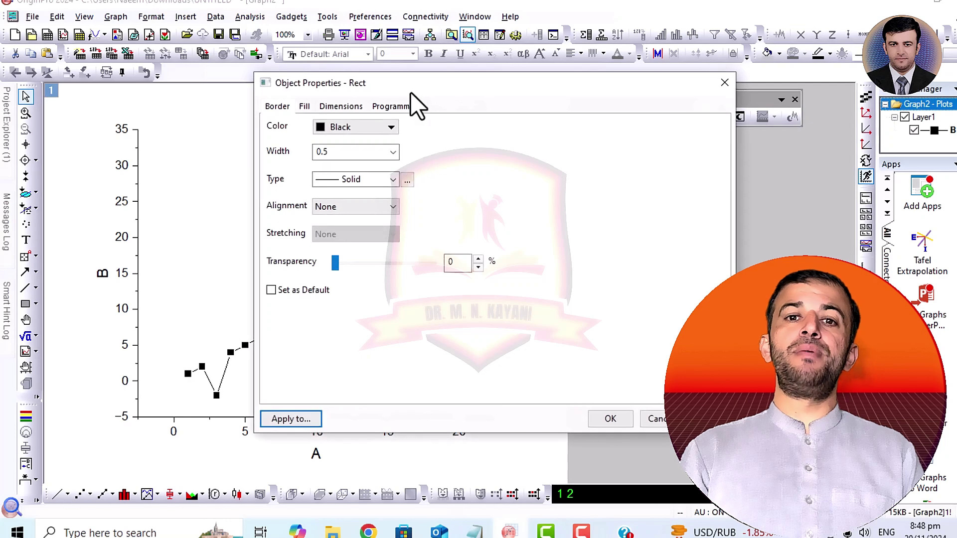
left_click(305, 107)
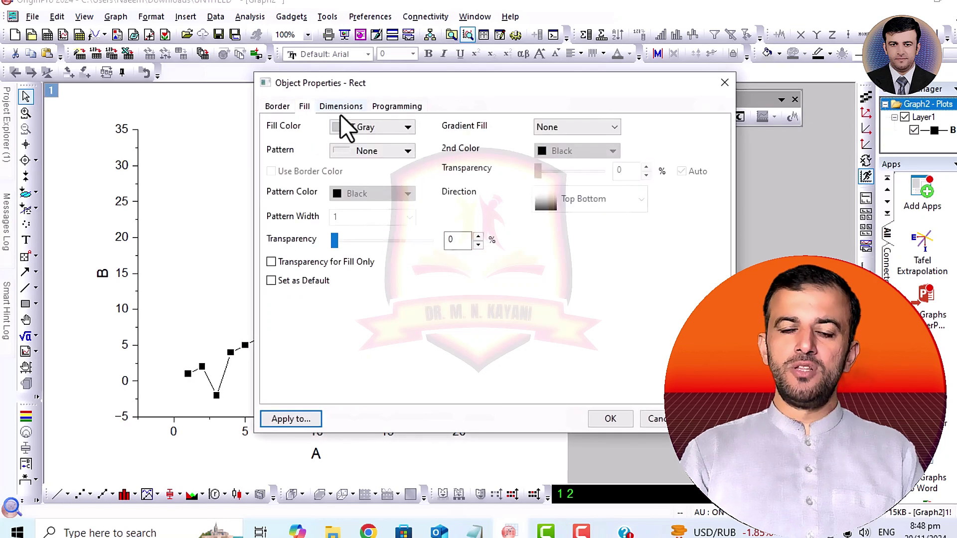
left_click(369, 128)
left_click(357, 148)
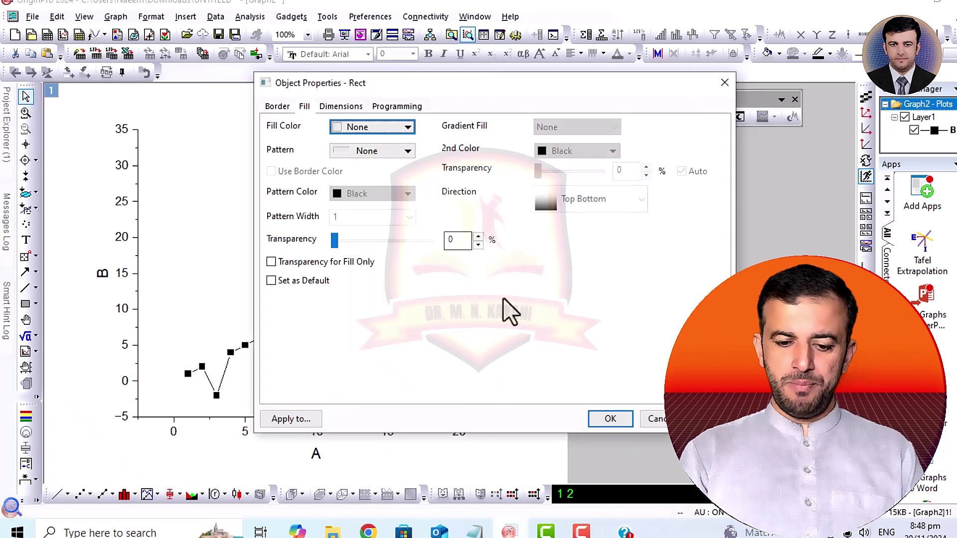
left_click(609, 418)
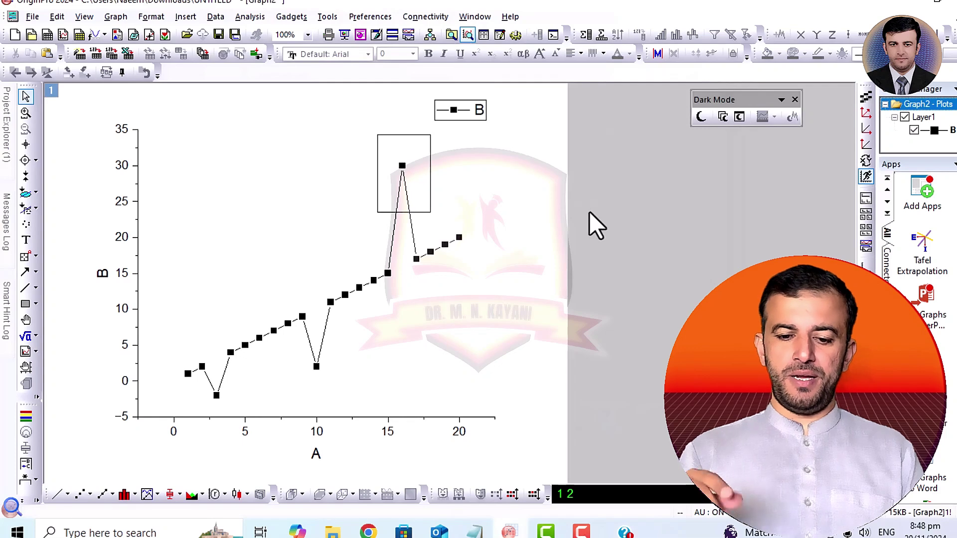
Set the border color of the rectangle around the peak to White and its border width to 0
left_click(415, 139)
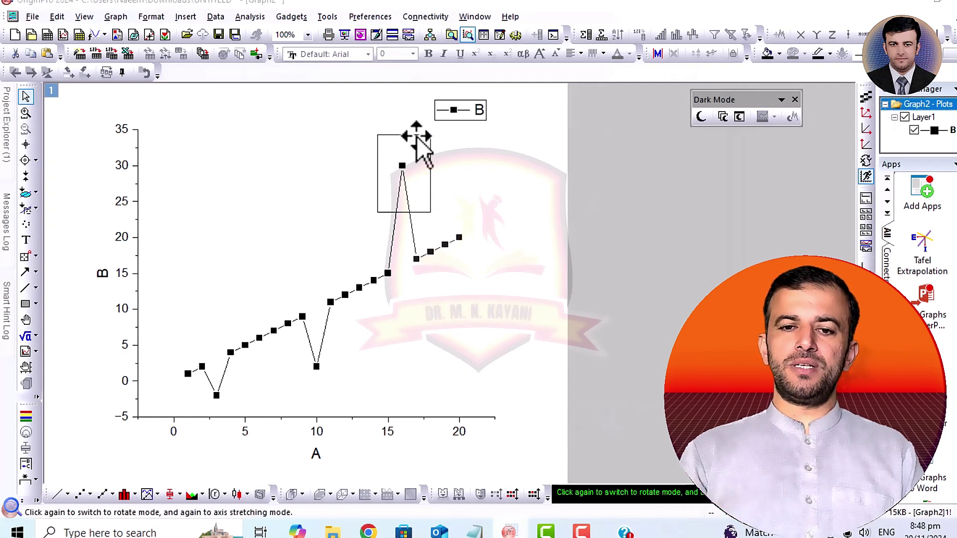
double_click(416, 139)
left_click(335, 127)
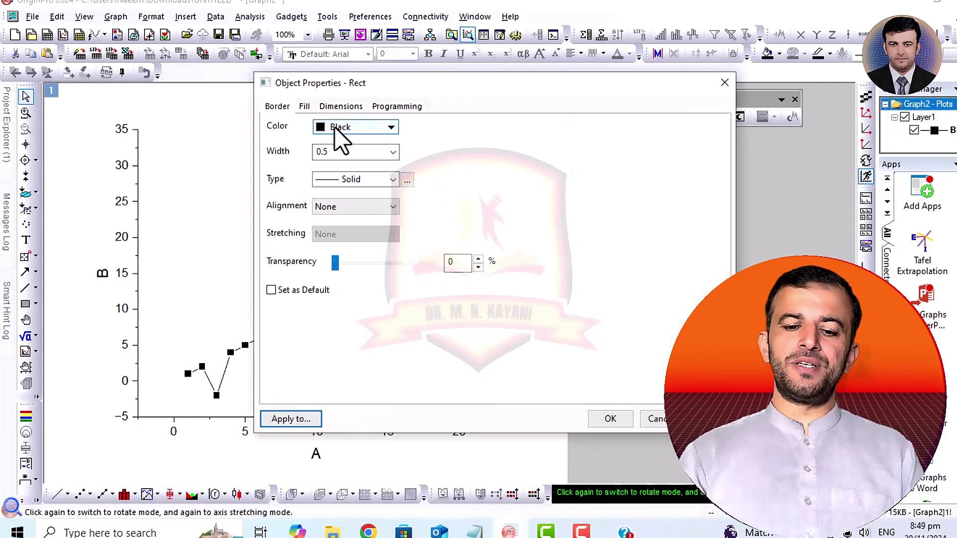
left_click(336, 176)
left_click(332, 152)
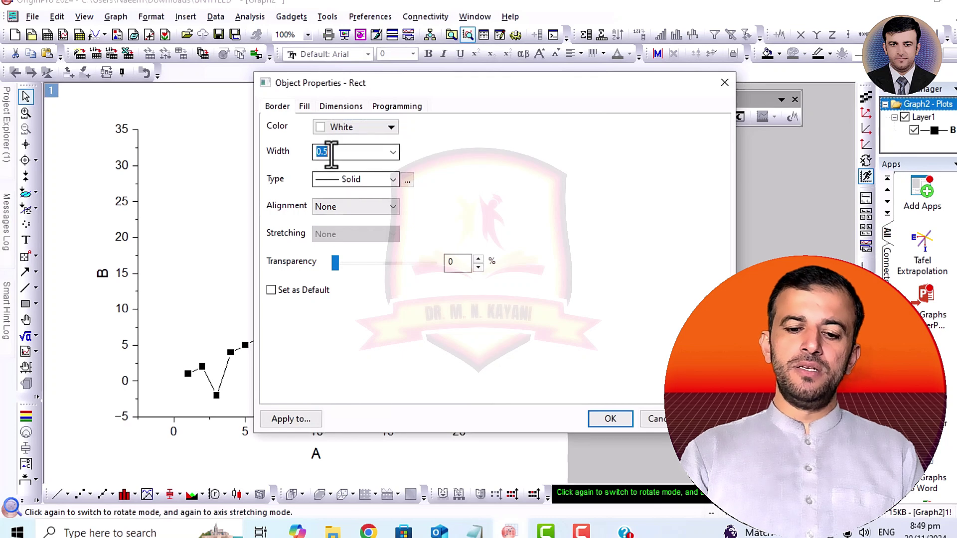
type("0")
key("Return")
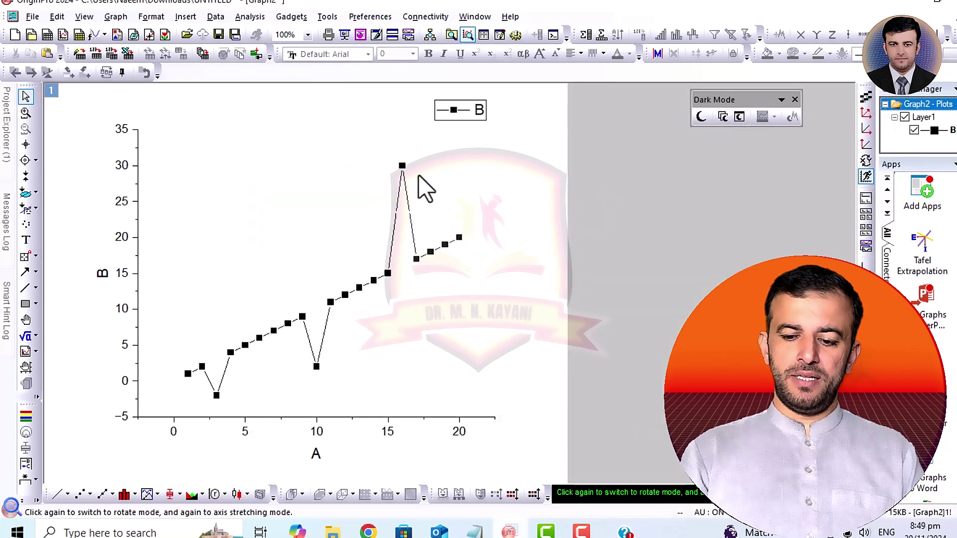
Move the plot legend off the graph page into the blank gray area beside it
left_click(384, 150)
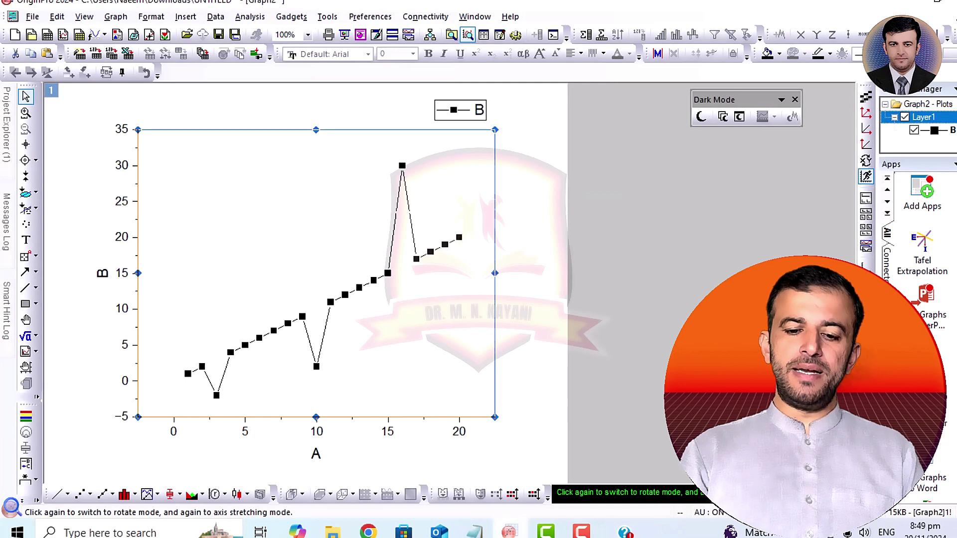
left_click(879, 522)
left_click(655, 275)
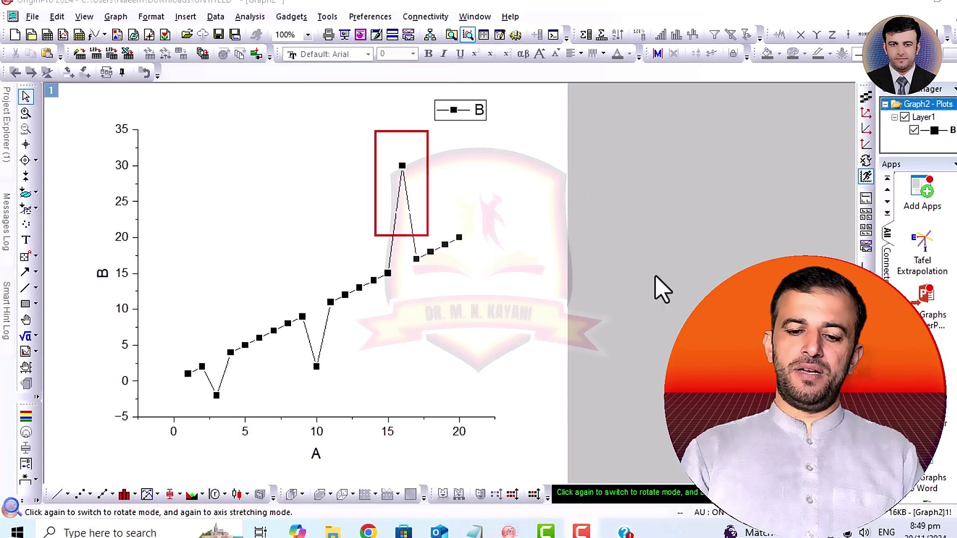
left_click_drag(480, 106, 643, 158)
Place copies of the red rectangle over the dips at A = 10 and A = 3
left_click_drag(669, 291, 721, 392)
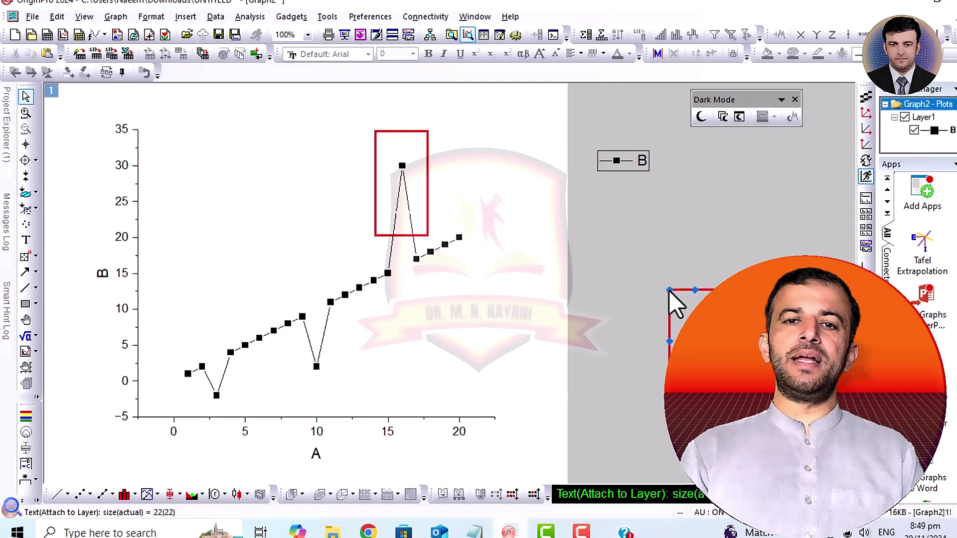
left_click_drag(669, 315, 287, 299)
left_click(654, 205)
key("ctrl+v")
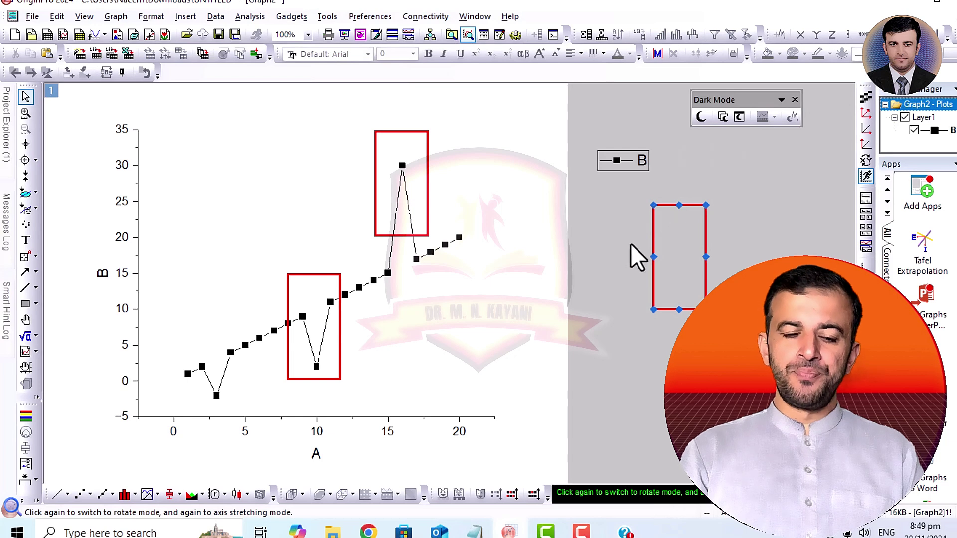
left_click_drag(651, 242, 191, 338)
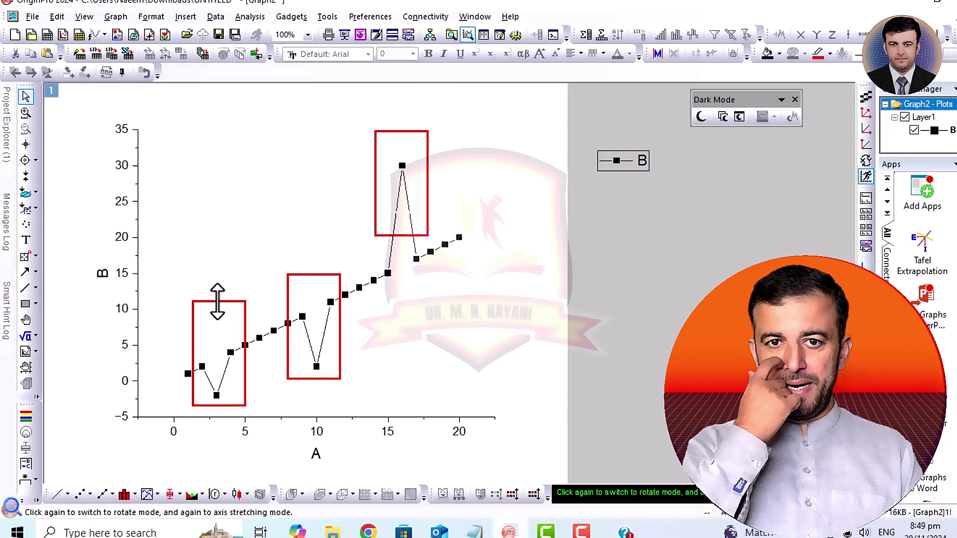
Shorten the red rectangle at A = 3 from above and shift it slightly so it encloses the dip
left_click_drag(217, 302, 217, 335)
key("Escape")
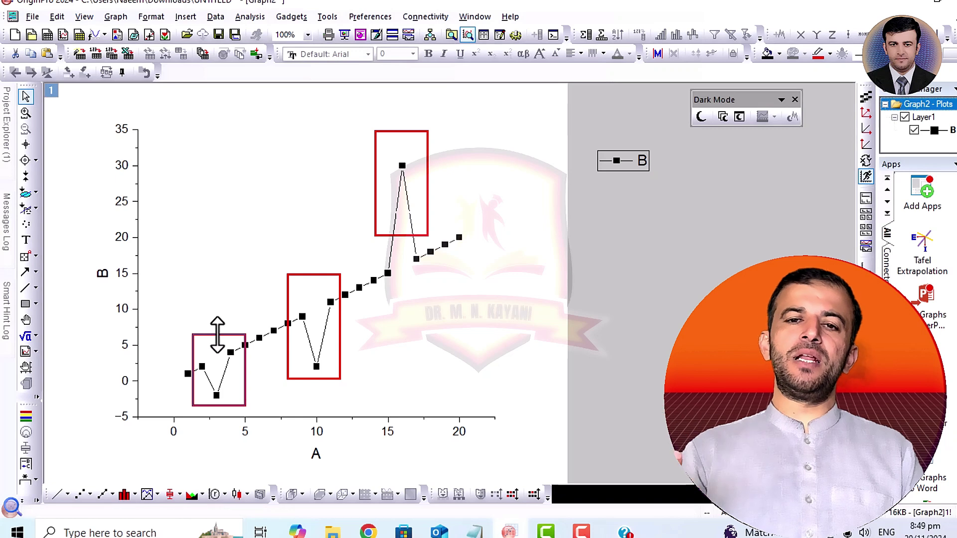
left_click(217, 335)
key("Escape")
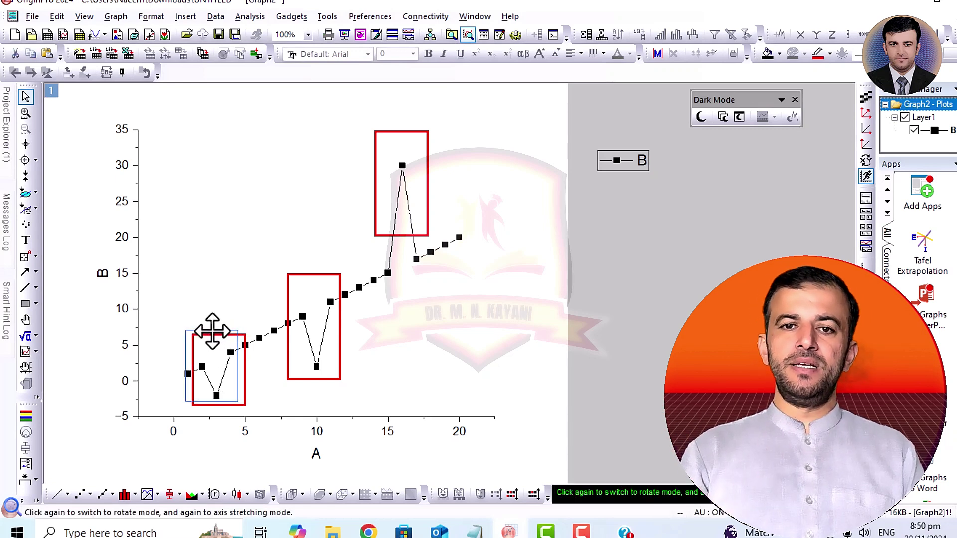
left_click_drag(212, 332, 204, 329)
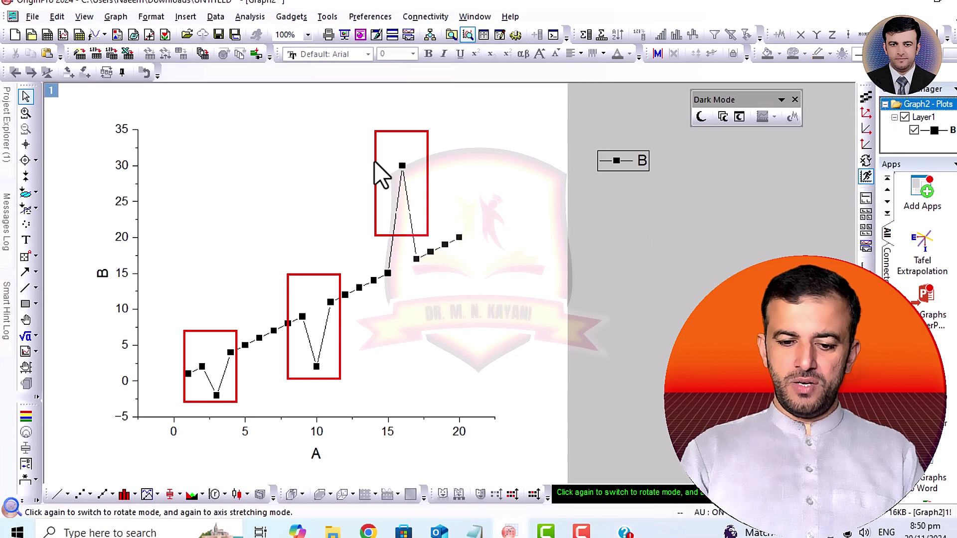
left_click(406, 131)
left_click(632, 264)
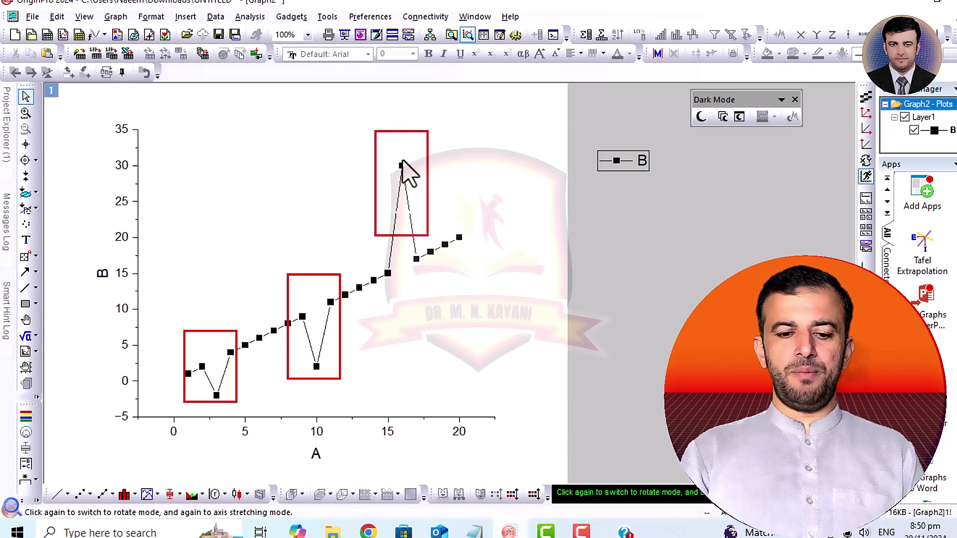
left_click(217, 16)
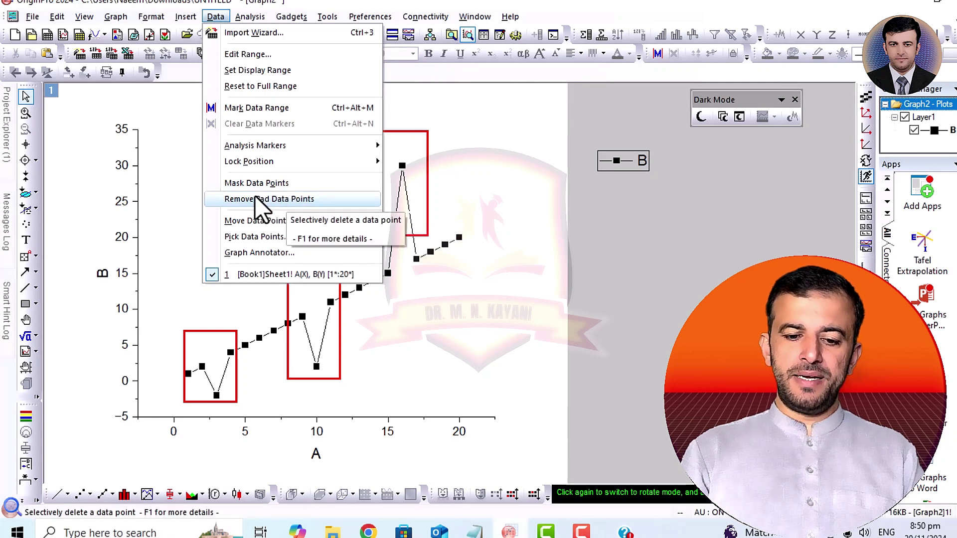
left_click(624, 210)
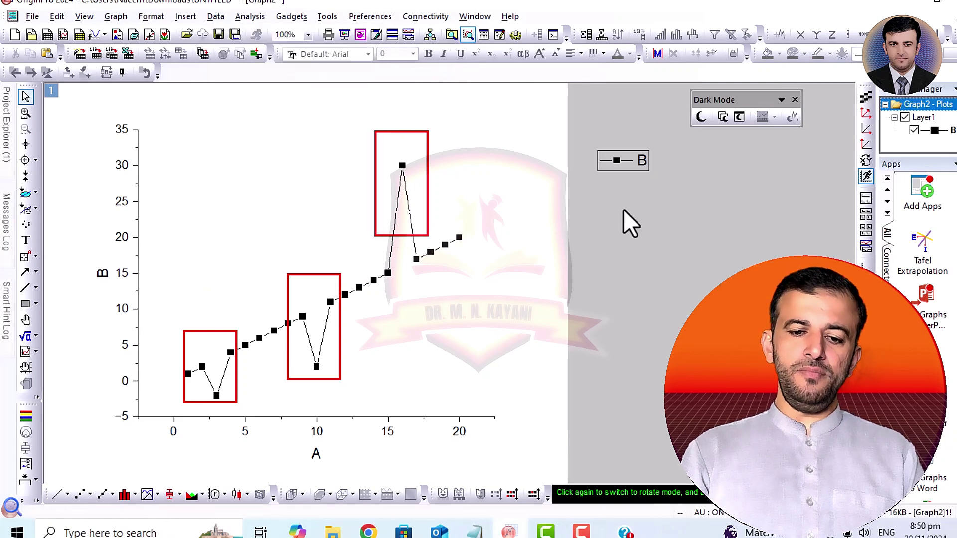
Delete the outlier at X = 16 with Remove Bad Data Points and move the Data Info window off the plot
left_click(216, 16)
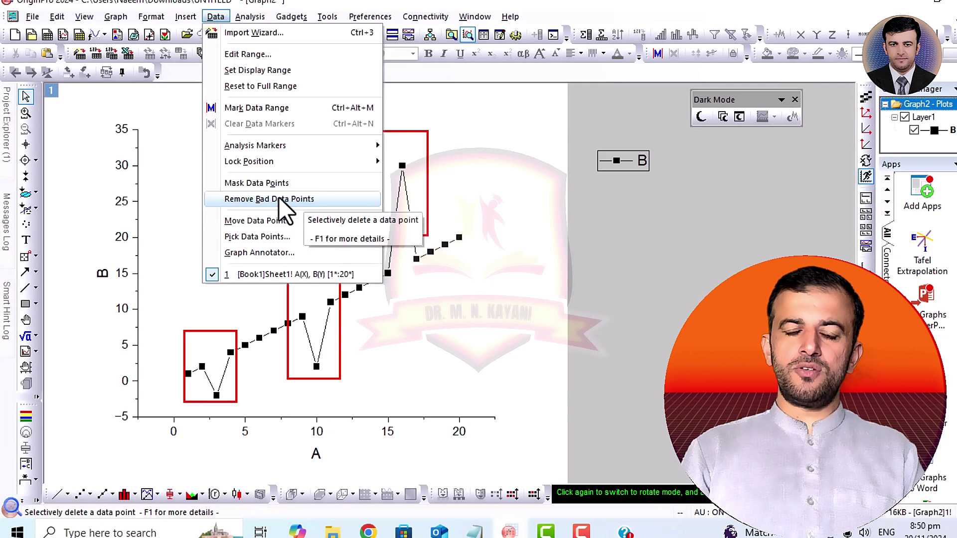
left_click(262, 199)
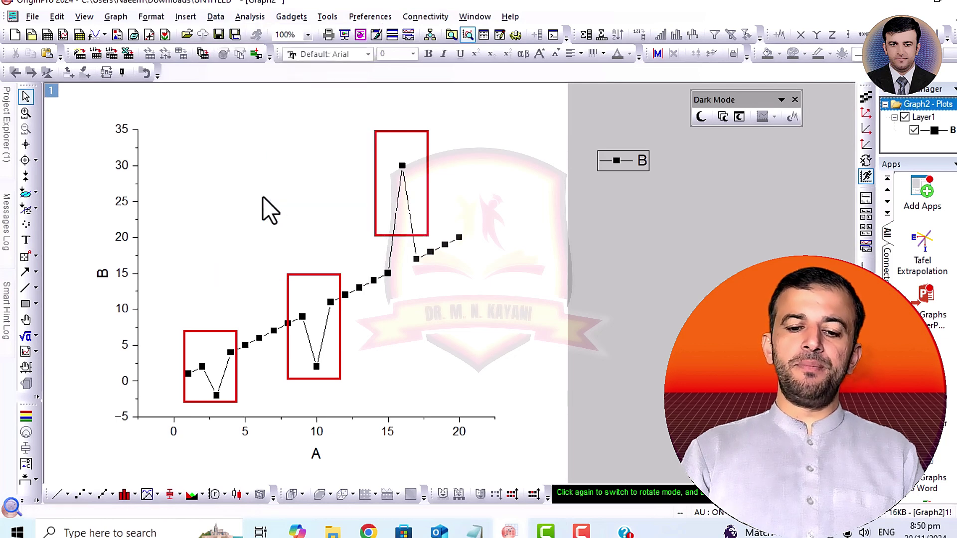
left_click(402, 166)
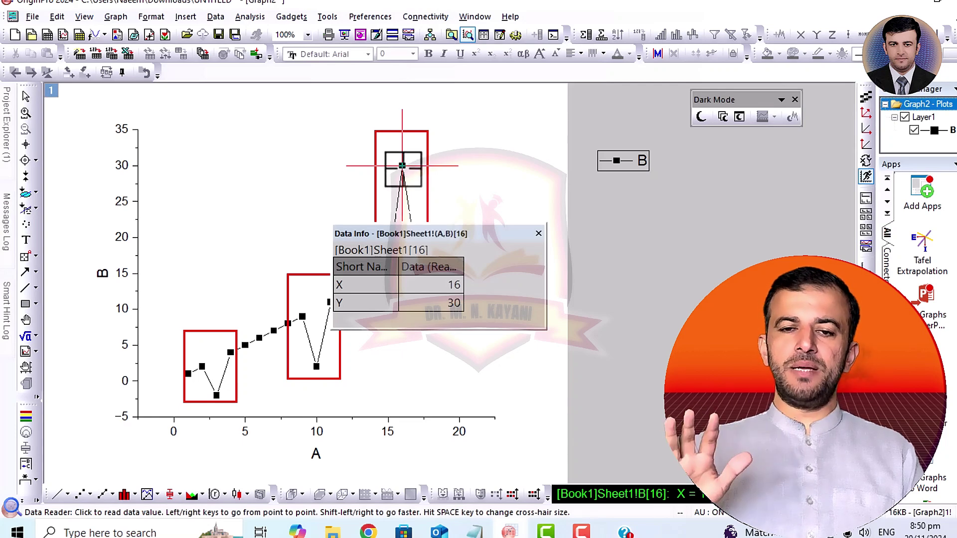
key("Delete")
left_click_drag(427, 234, 648, 142)
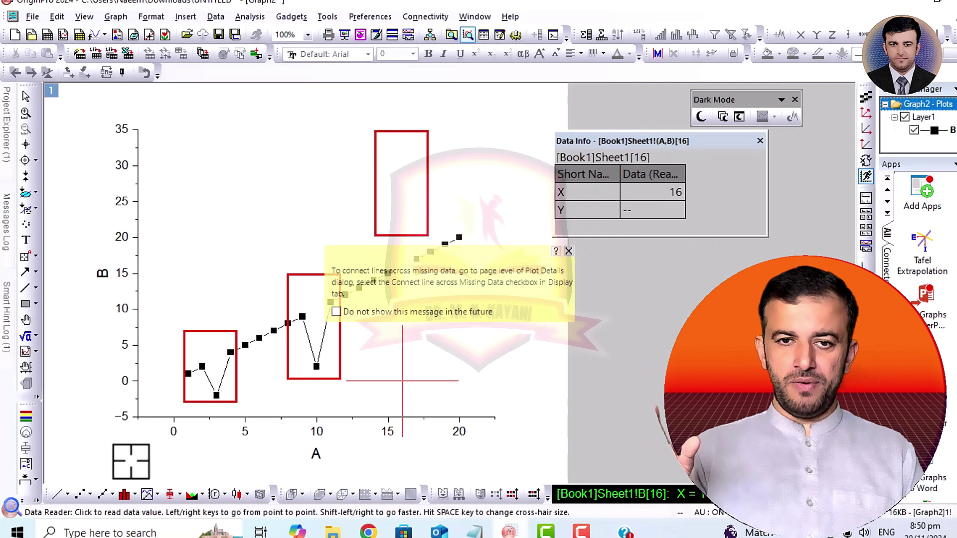
Delete the outlier at X = 10 with Remove Bad Data Points and dismiss the missing-data hints
left_click(315, 366)
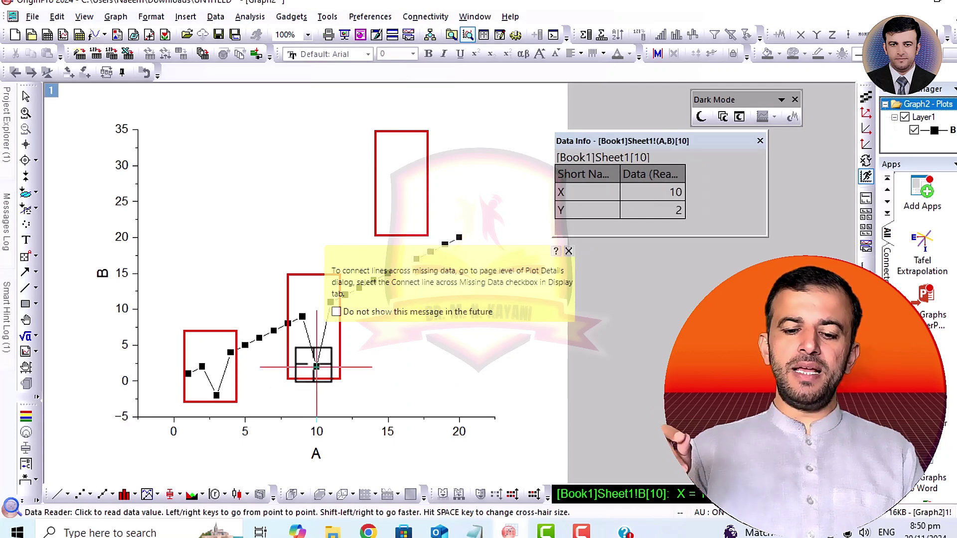
left_click(569, 252)
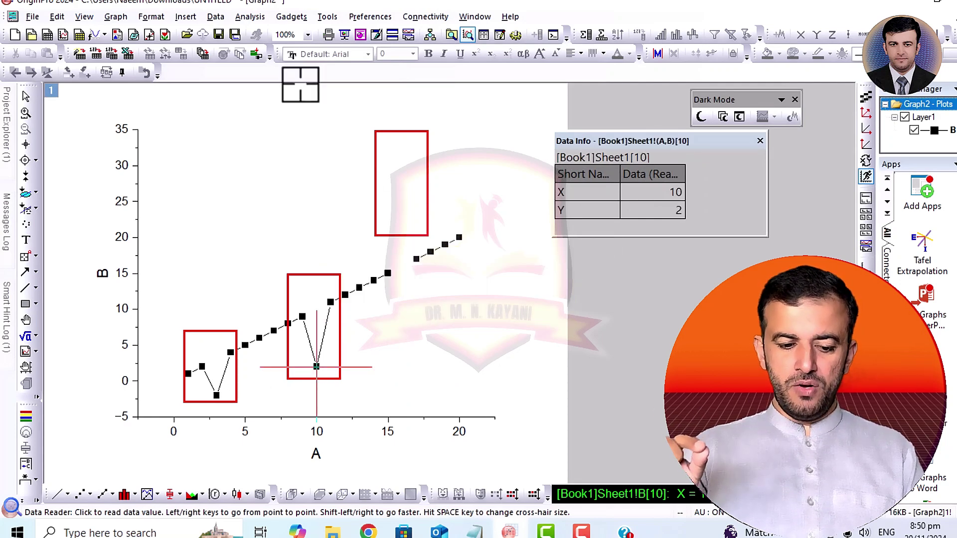
left_click(213, 17)
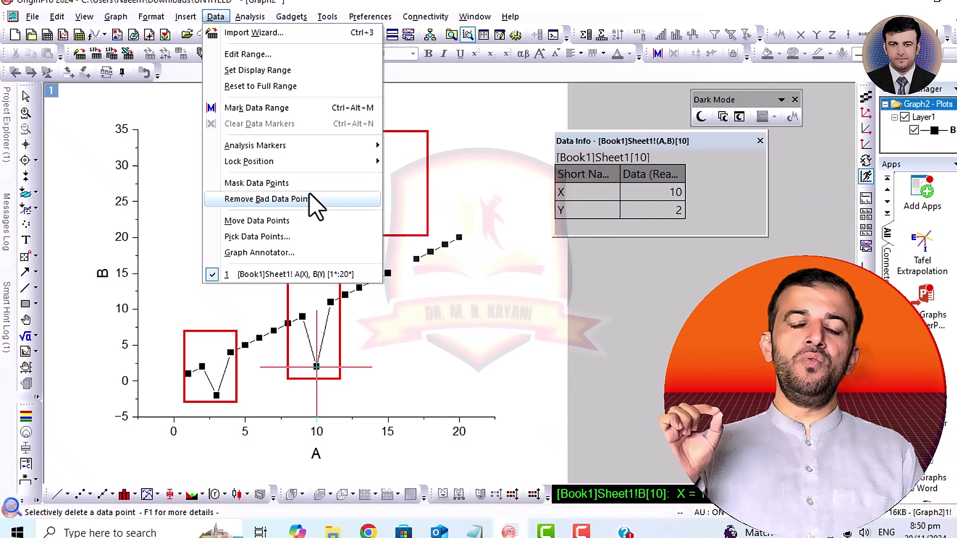
left_click(258, 199)
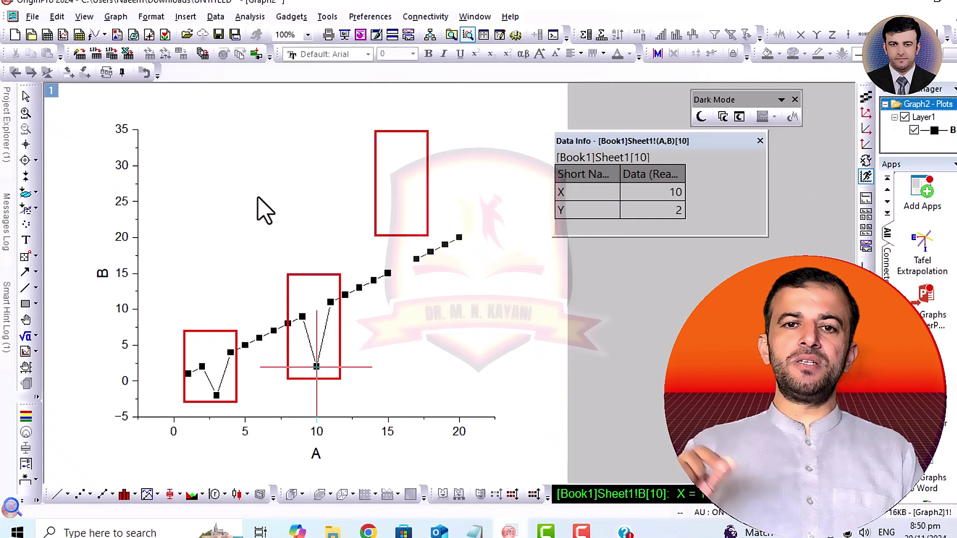
double_click(317, 367)
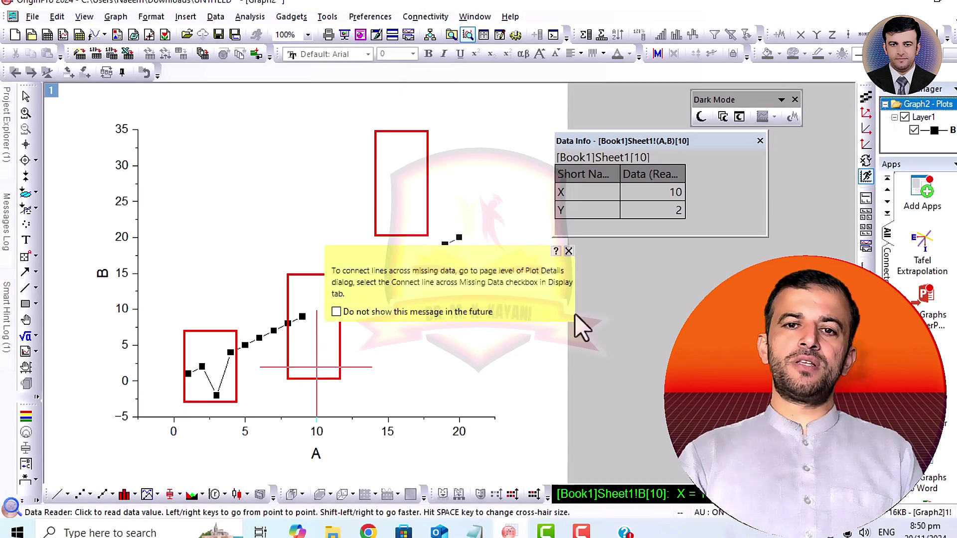
left_click(568, 250)
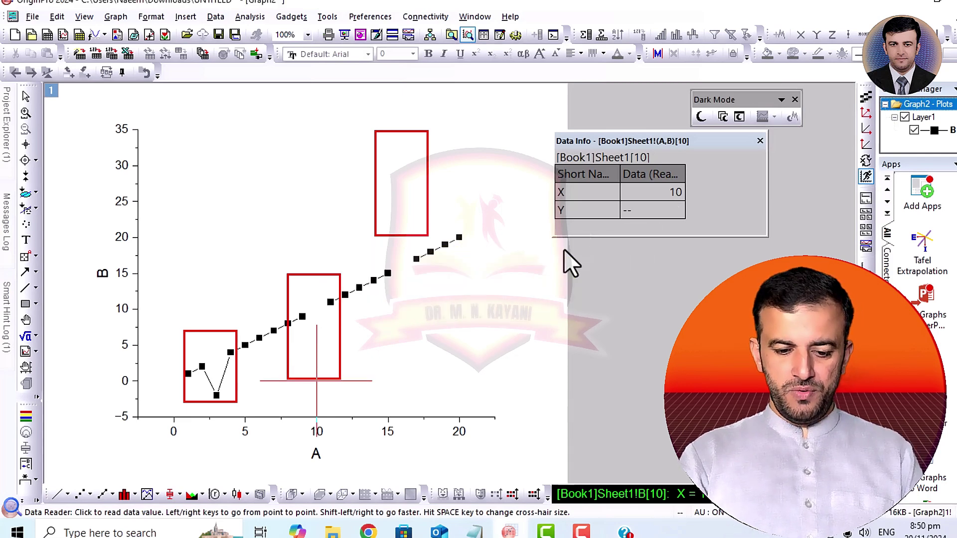
Delete the outlier at X = 3 with Remove Bad Data Points
left_click(26, 96)
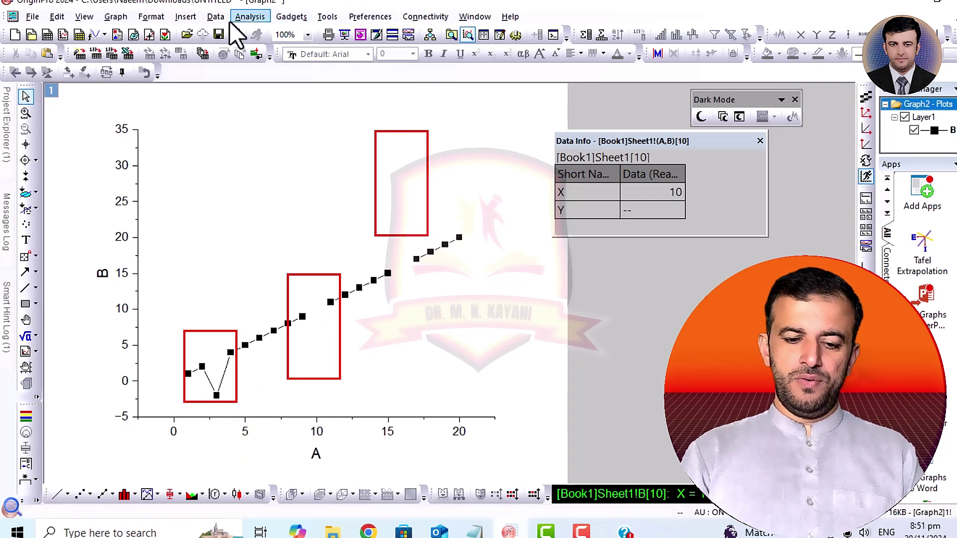
left_click(214, 18)
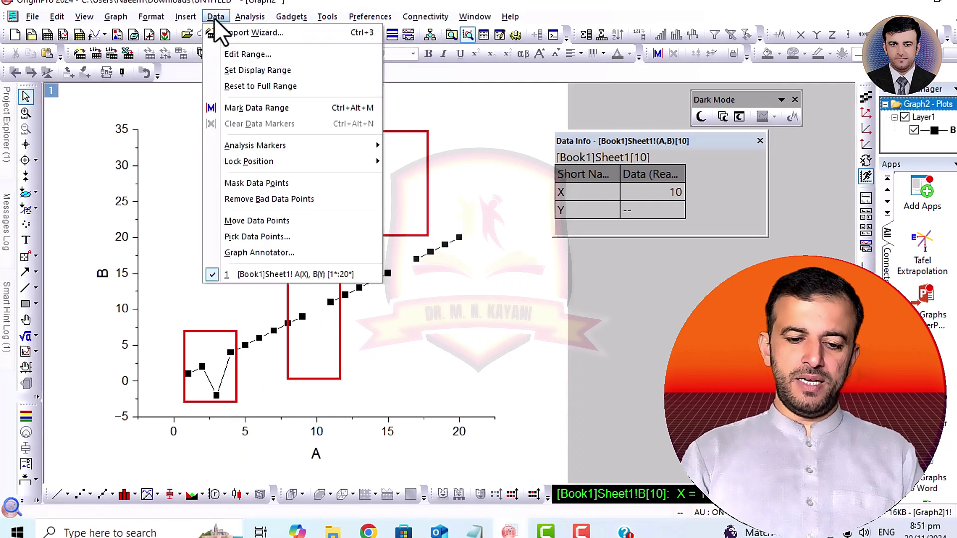
left_click(249, 198)
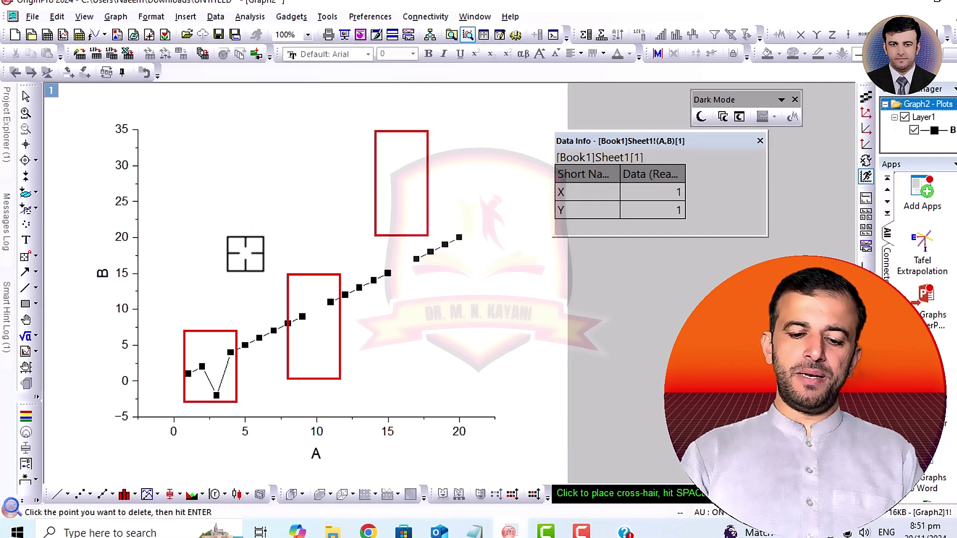
left_click(217, 395)
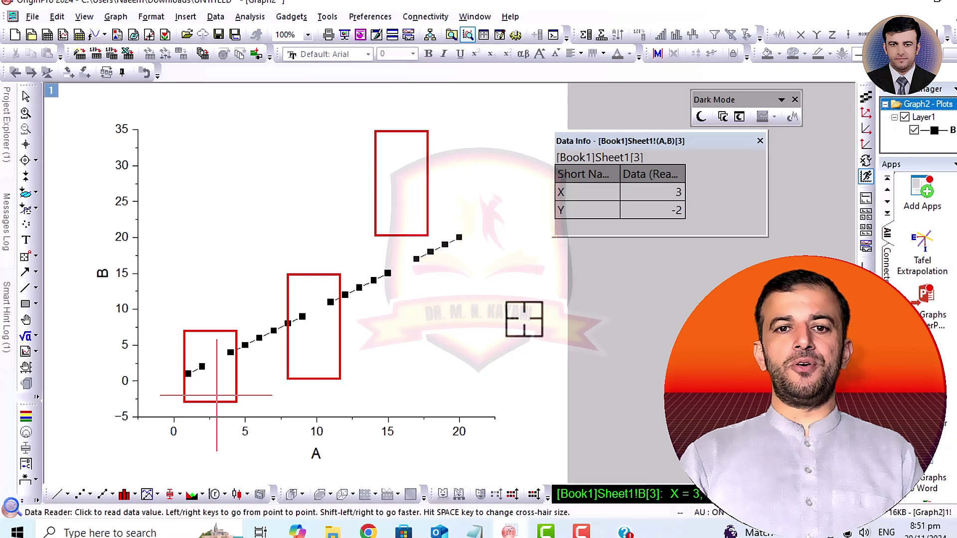
Preview the graph as a Scatter plot and return it to Line + Symbol
left_click(7, 131)
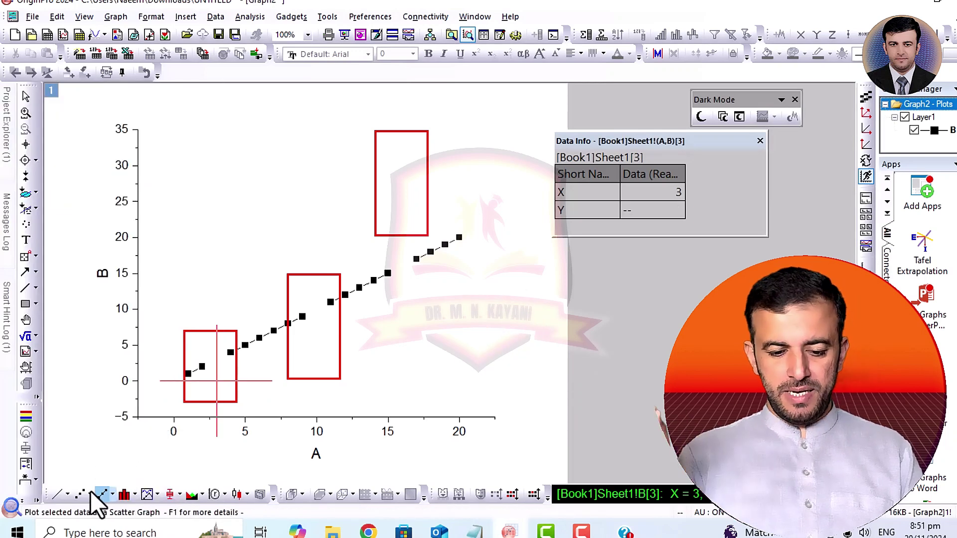
left_click(81, 492)
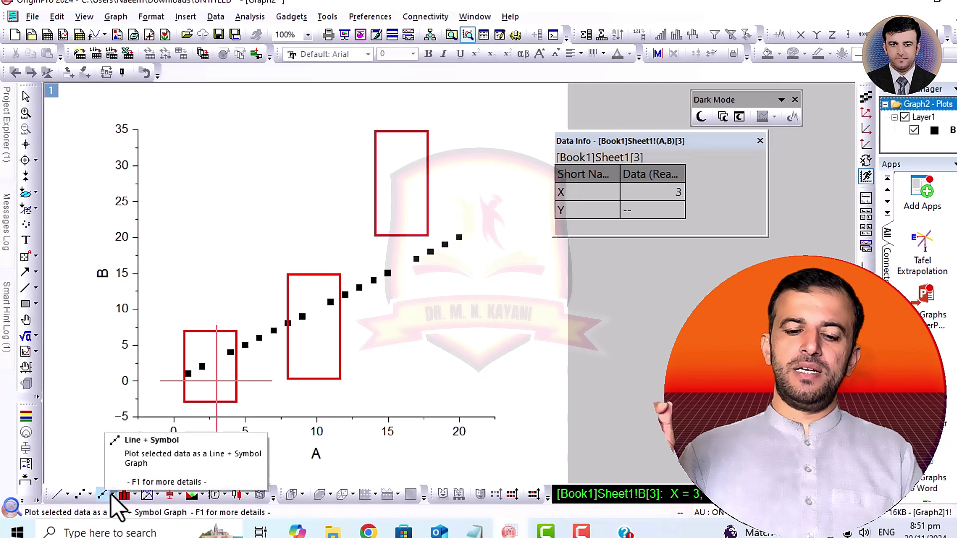
left_click(100, 495)
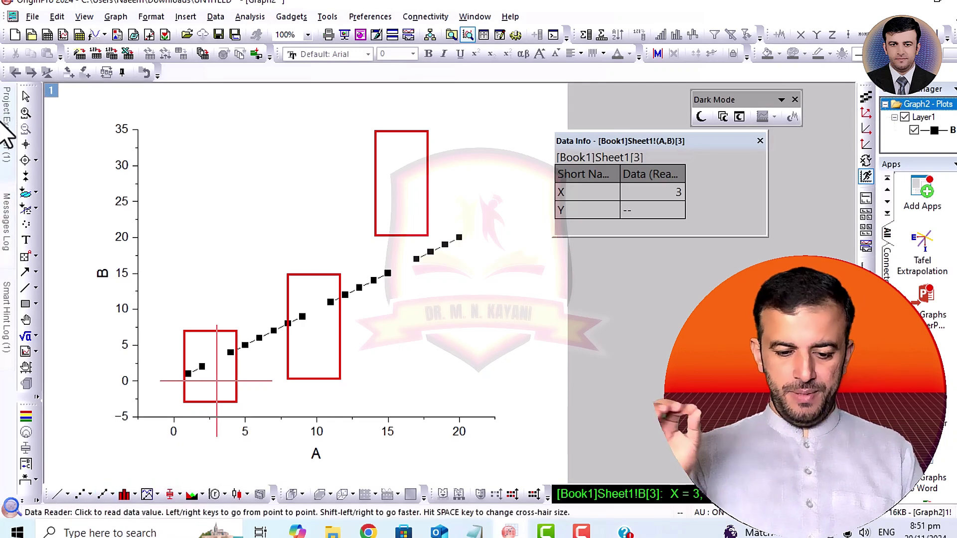
Open the Book1 worksheet and plot columns A(X) and B(Y) as a new Line + Symbol graph
mouse_move(4, 125)
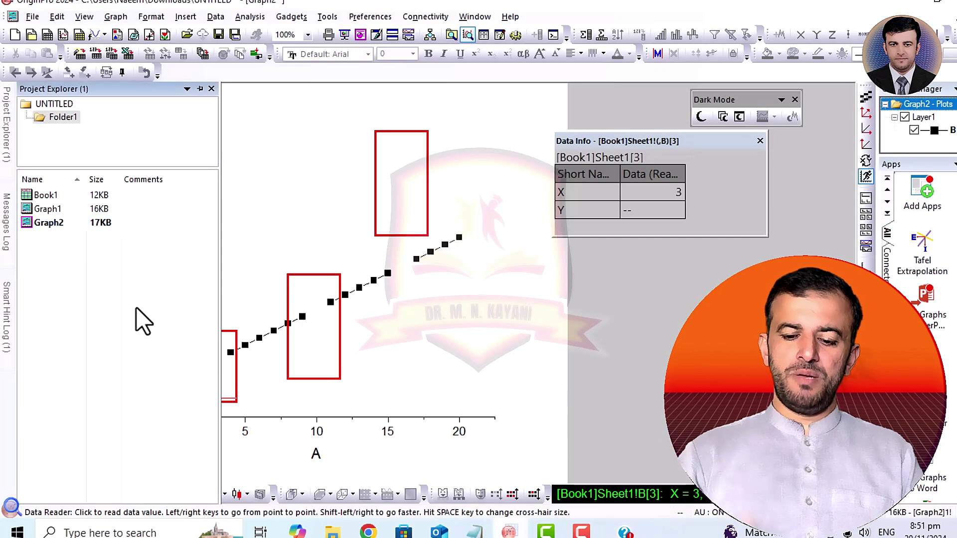
double_click(43, 195)
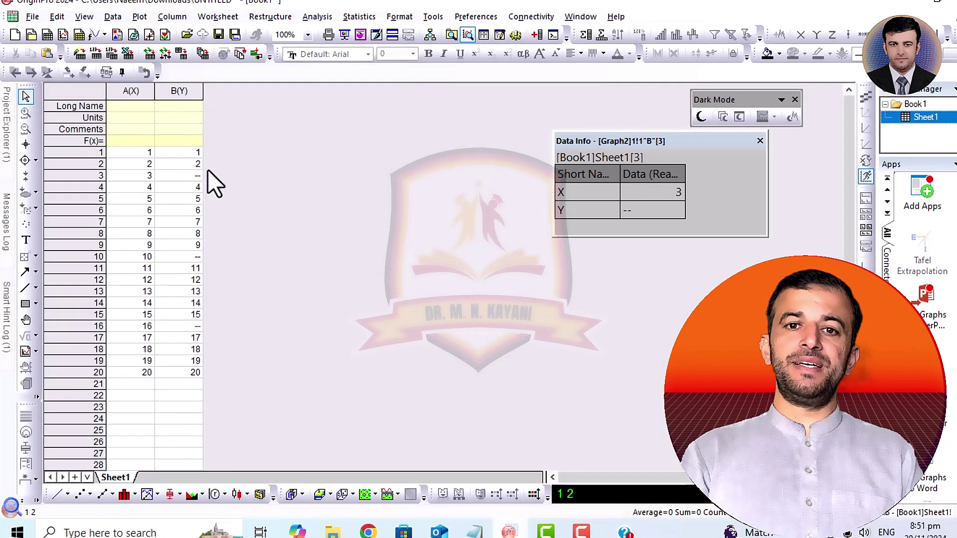
left_click_drag(191, 90, 132, 114)
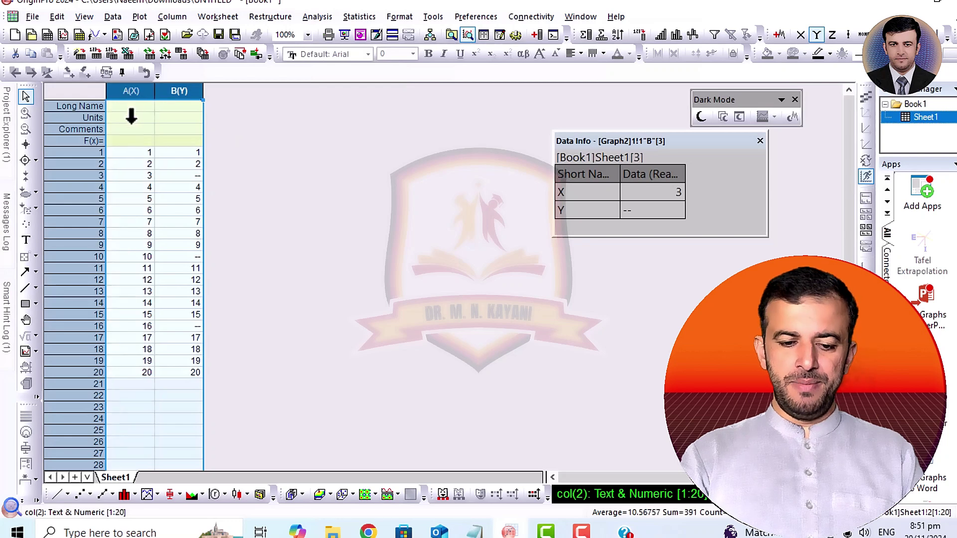
left_click(99, 497)
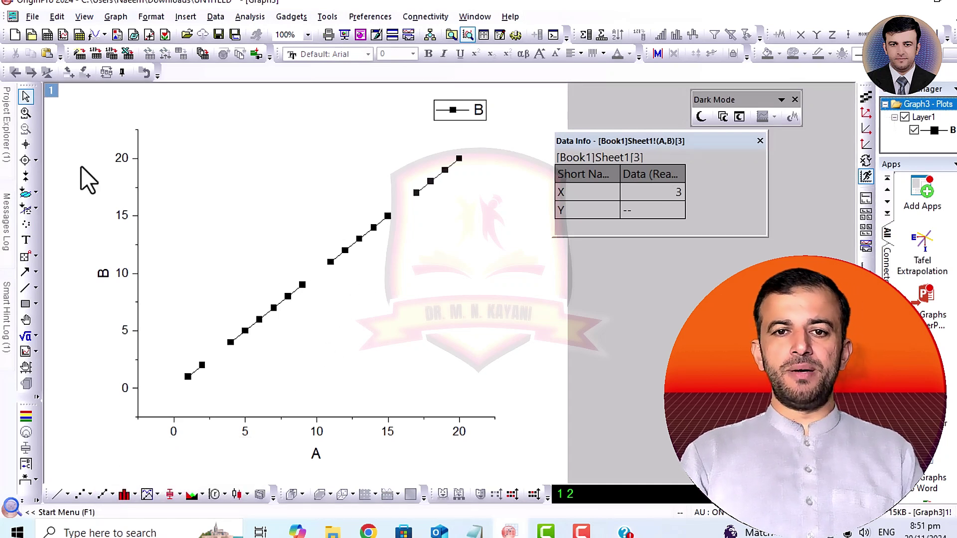
Return to Book1, check rows 10 and 16, and clear the A and B cells in row 3
mouse_move(7, 143)
double_click(39, 236)
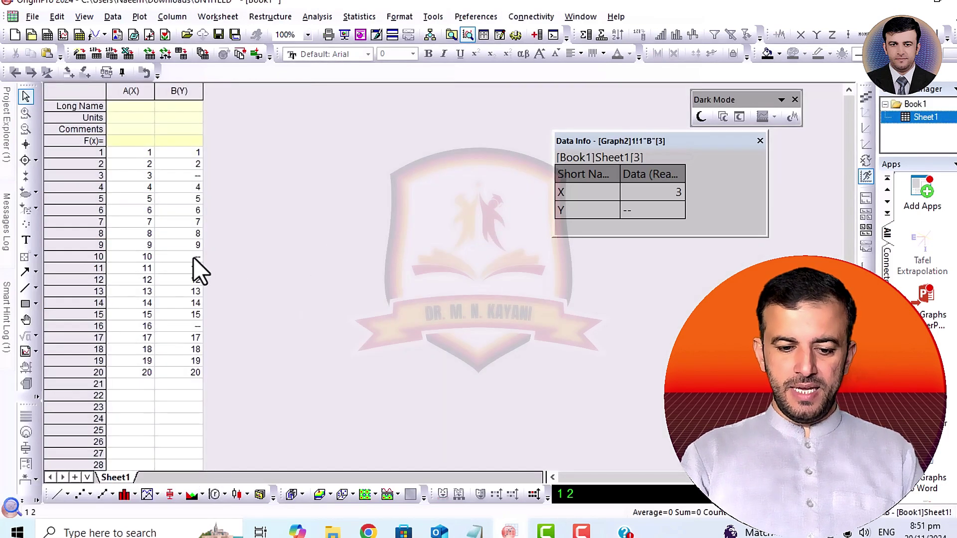
left_click_drag(193, 257, 149, 259)
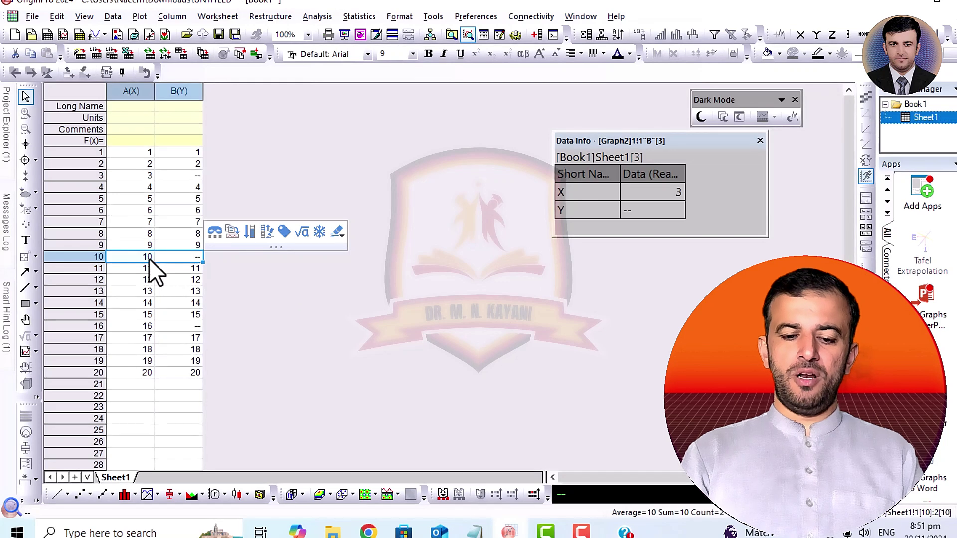
left_click_drag(193, 325, 145, 325)
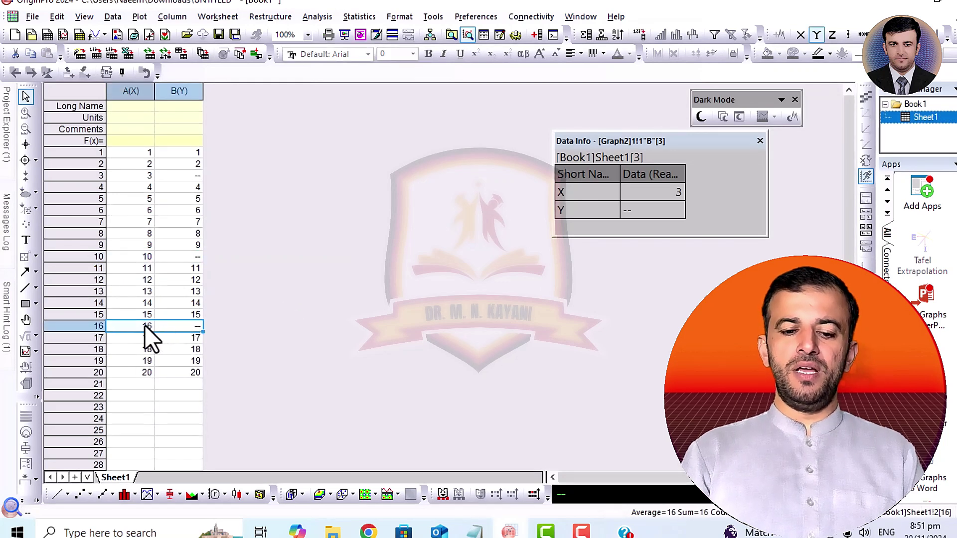
left_click_drag(196, 177, 145, 178)
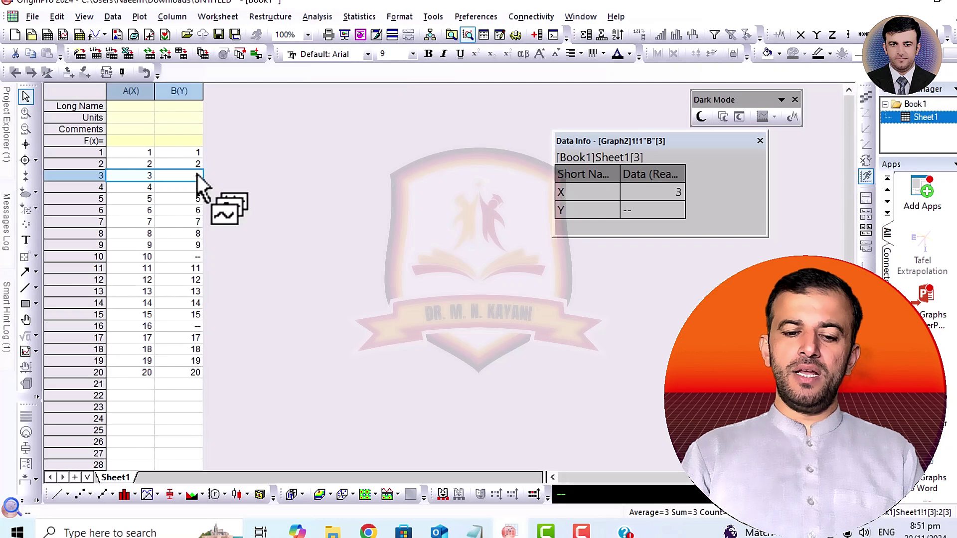
key("Down")
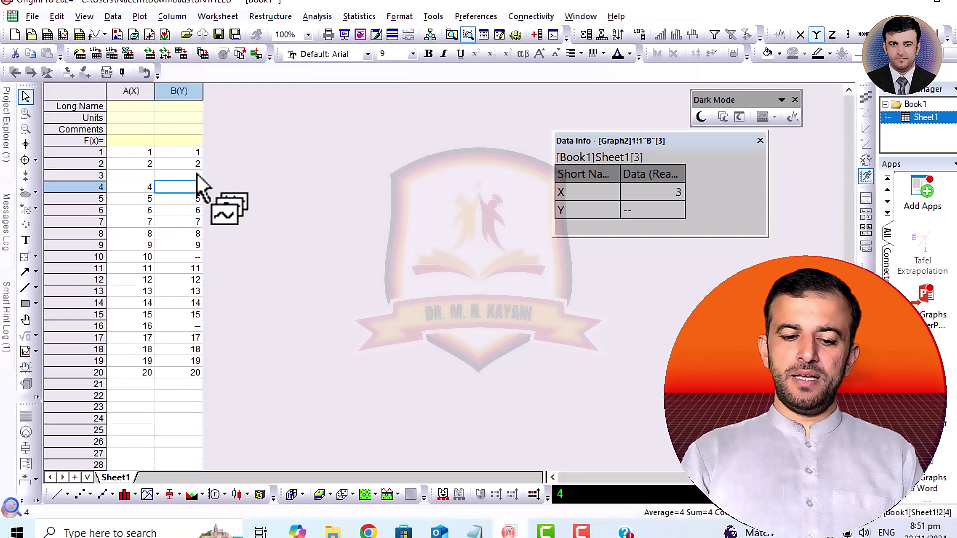
Clear the missing-value cells of column B in rows 10 and 16
left_click(191, 260)
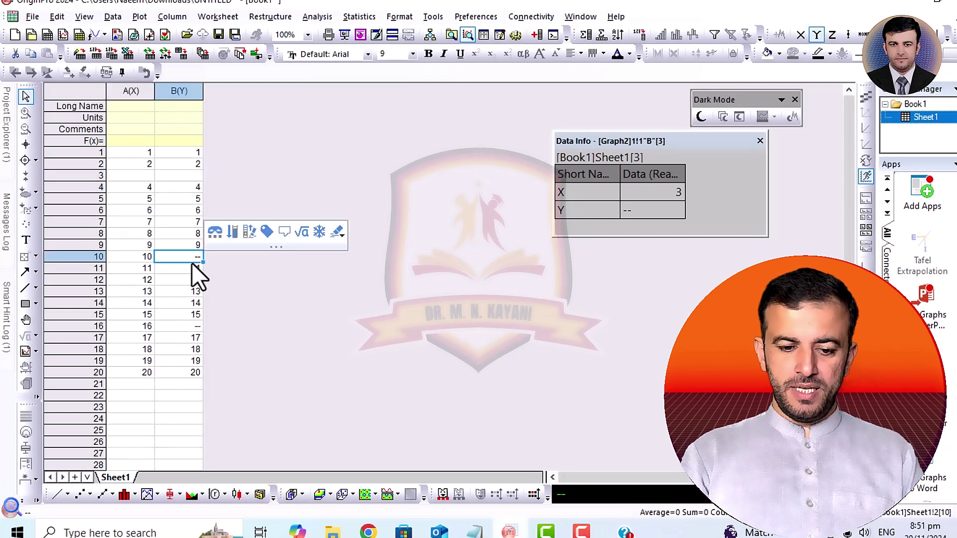
key("Delete")
key("Down")
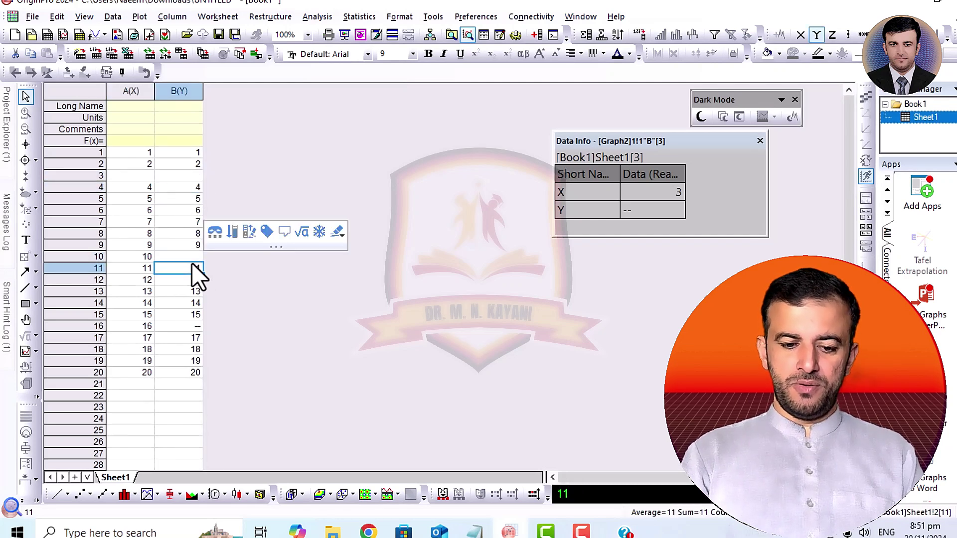
left_click(191, 327)
key("Delete")
key("Down")
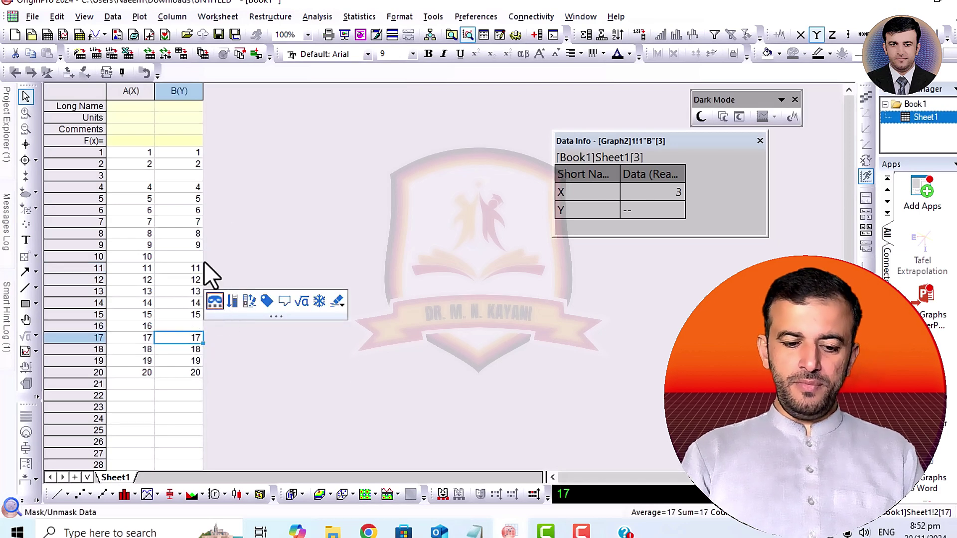
Plot the cleaned columns A(X) and B(Y) as a Line + Symbol graph
left_click(179, 91)
left_click(149, 92, "shift")
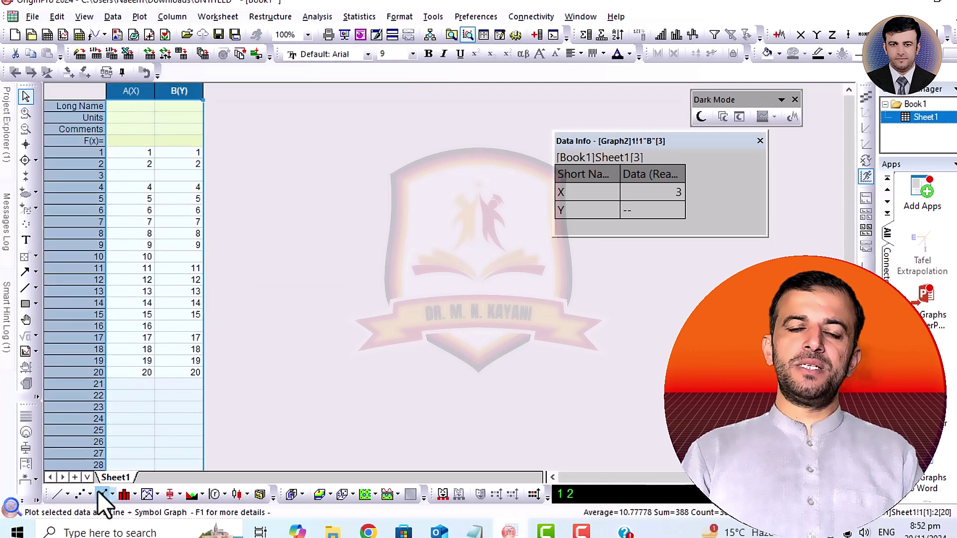
left_click(102, 495)
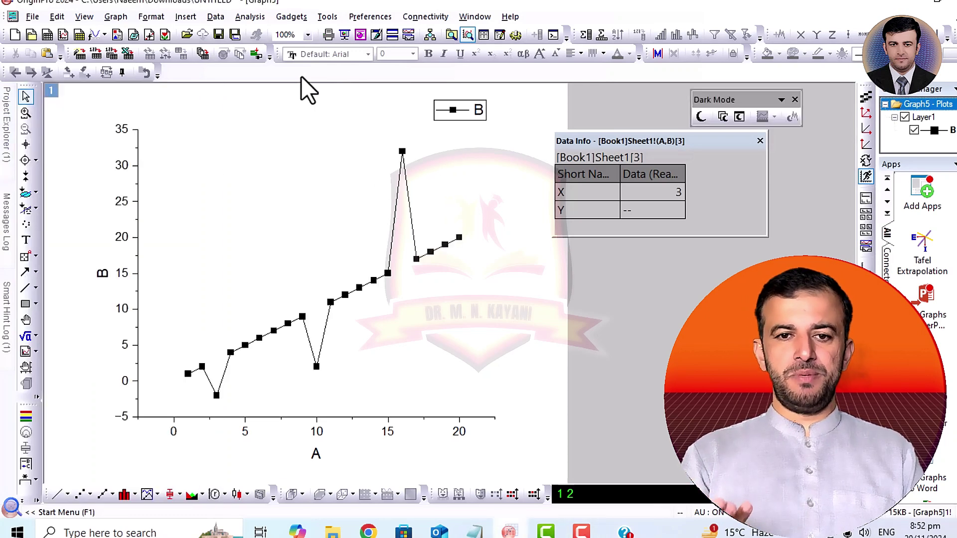
Activate Move Data Points on the graph and preview the Scatter style before restoring Line + Symbol
left_click(217, 18)
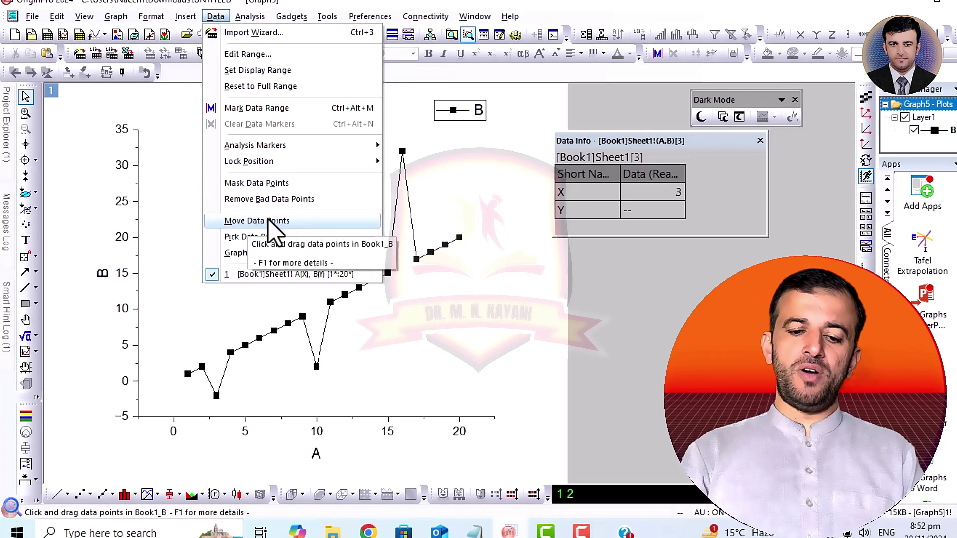
left_click(249, 219)
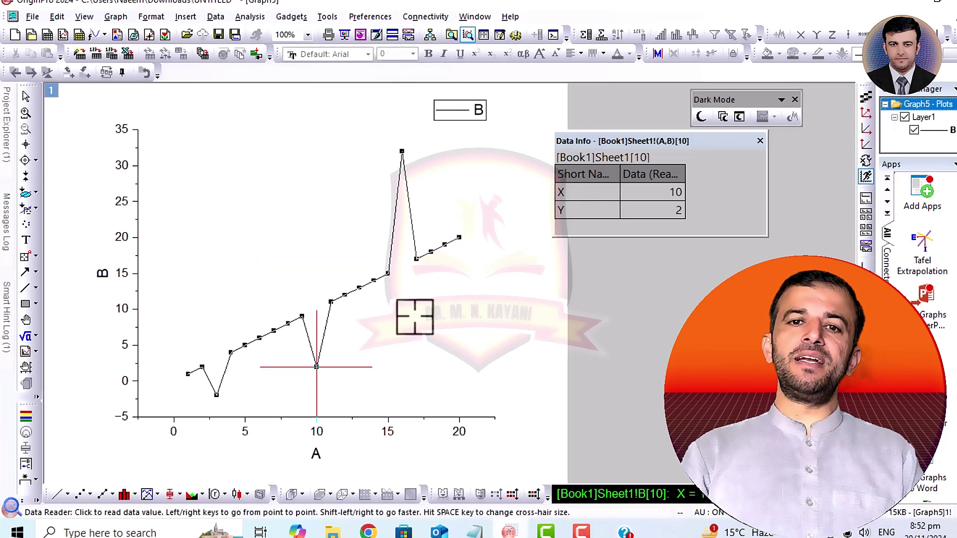
left_click(80, 492)
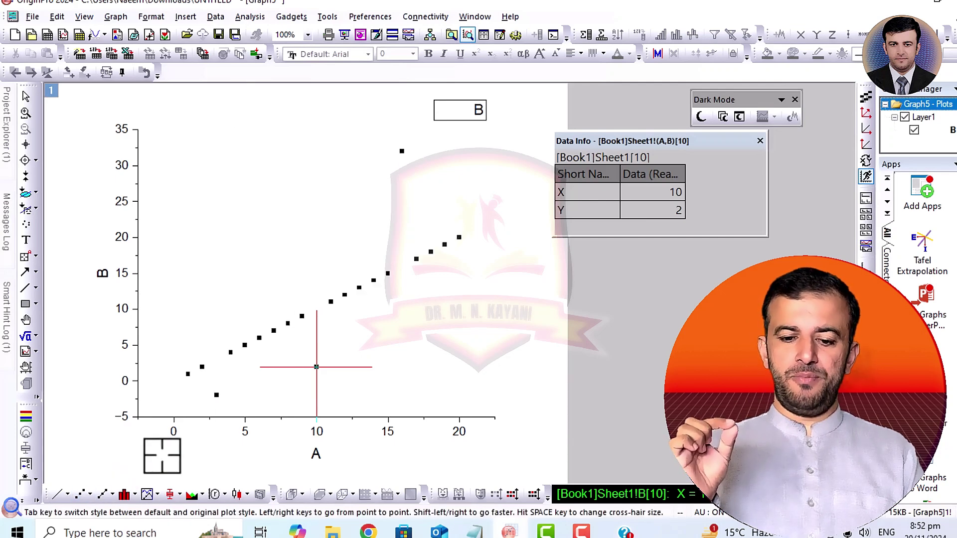
left_click(102, 494)
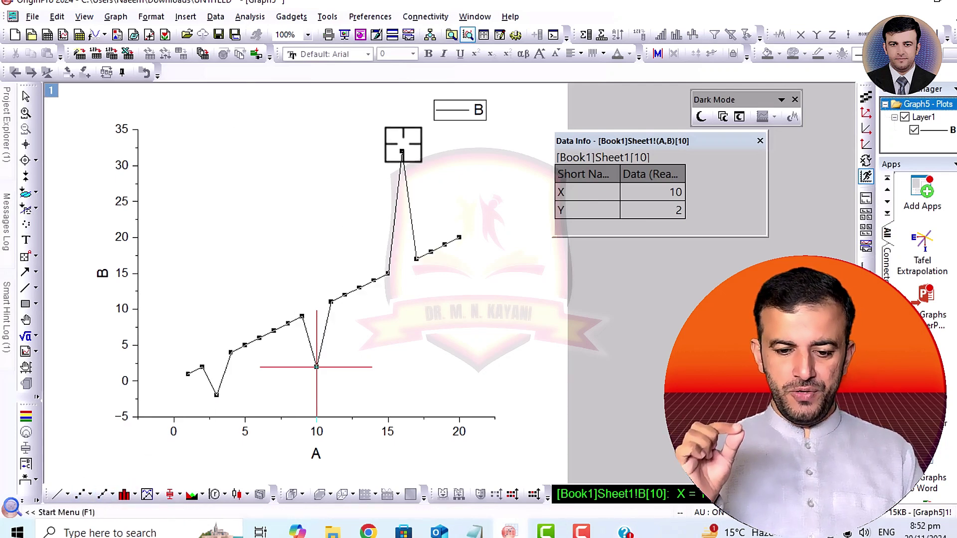
Move the outlier at X = 16 down to about Y = 16.06, in line with its neighbours
left_click(403, 149)
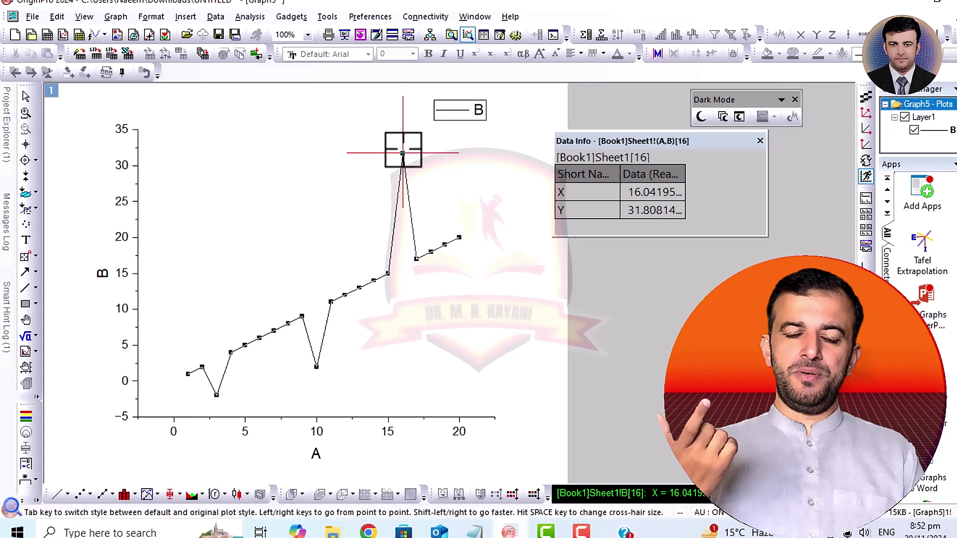
key("Down")
key("Down")
key("Down")
key("Down")
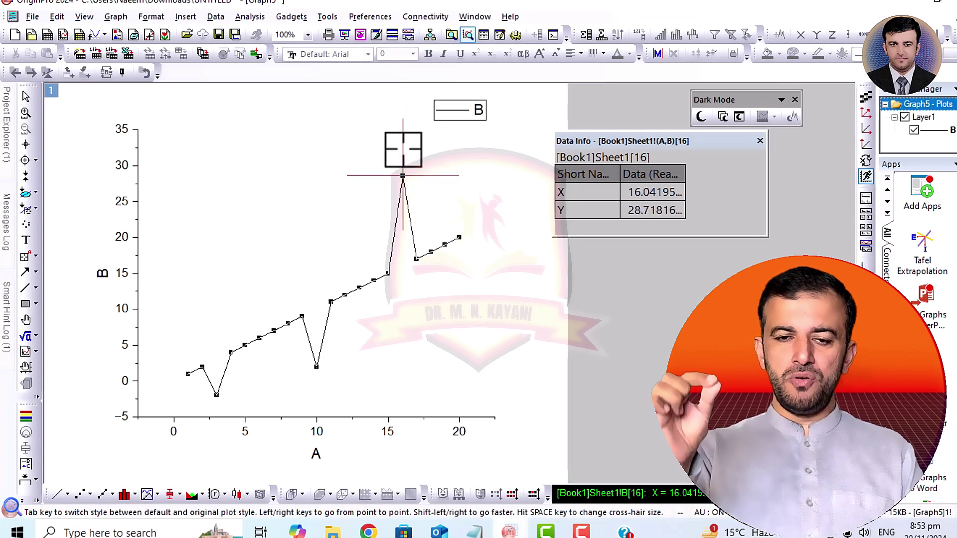
key("Down")
key("Down")
key("Down")
key("Down")
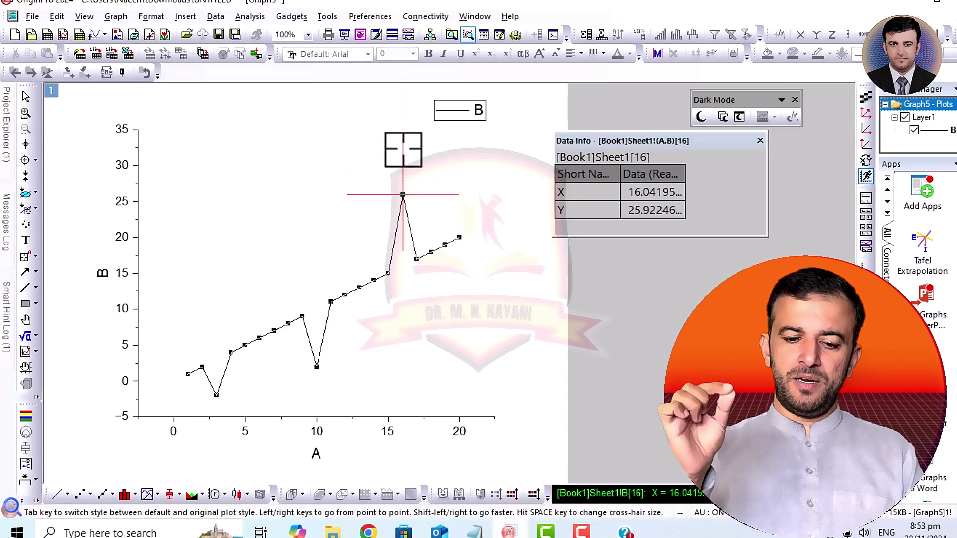
key("Down")
key("Down")
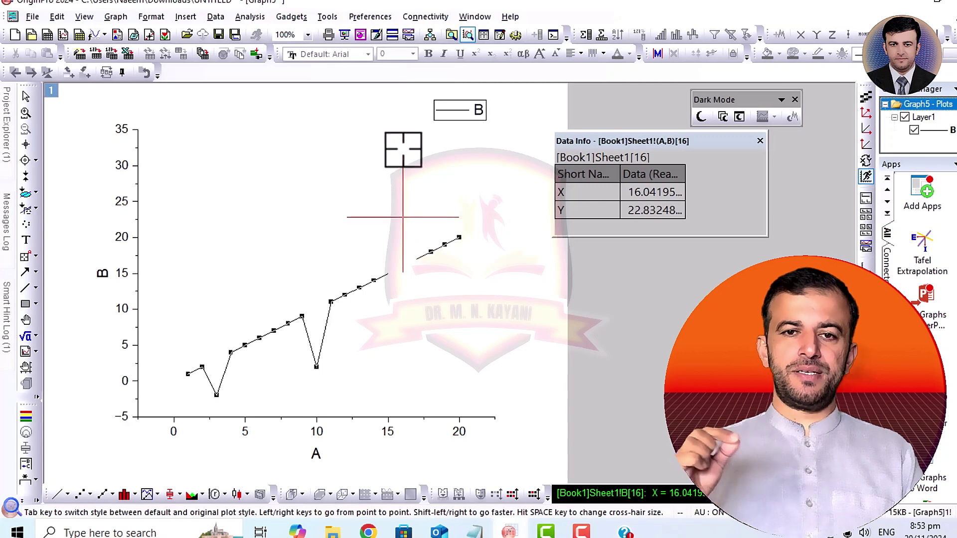
key("Down")
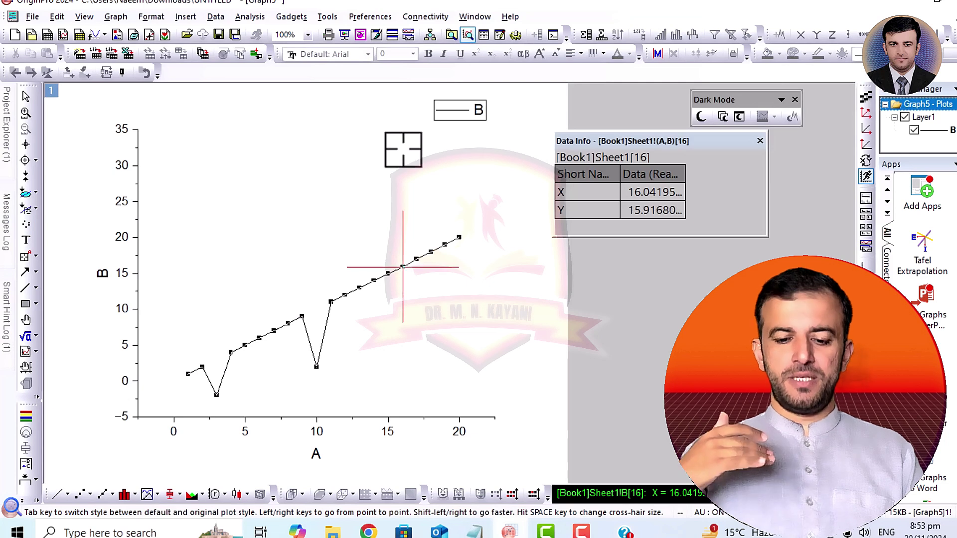
key("Up")
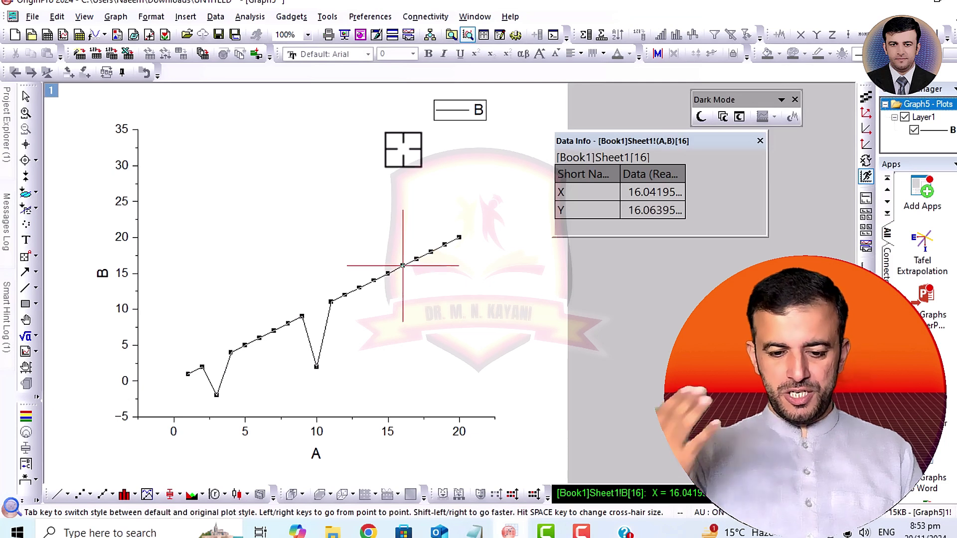
Move the outlier at X = 10 up to about Y = 10.22, in line with its neighbours
left_click(319, 365)
key("Up")
key("Up")
key("Up")
key("Up")
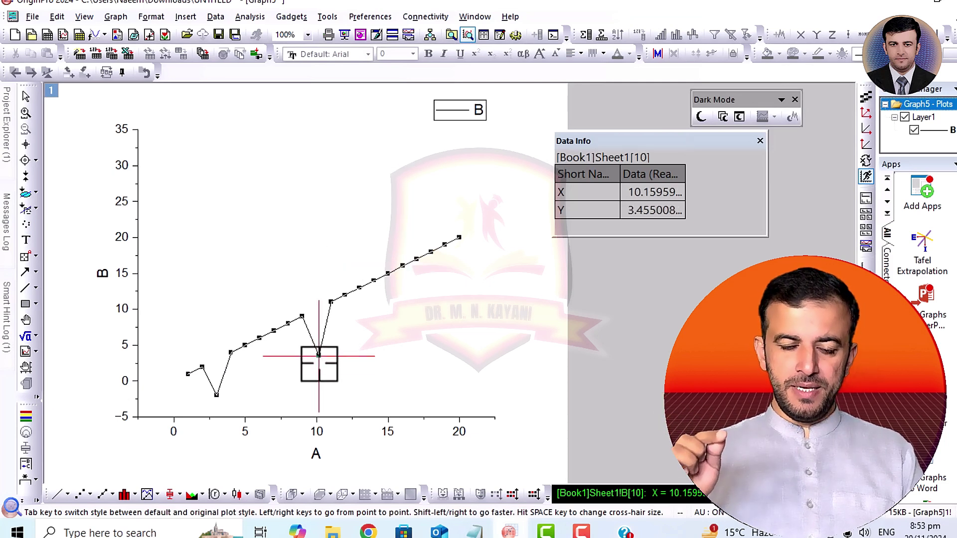
key("Up")
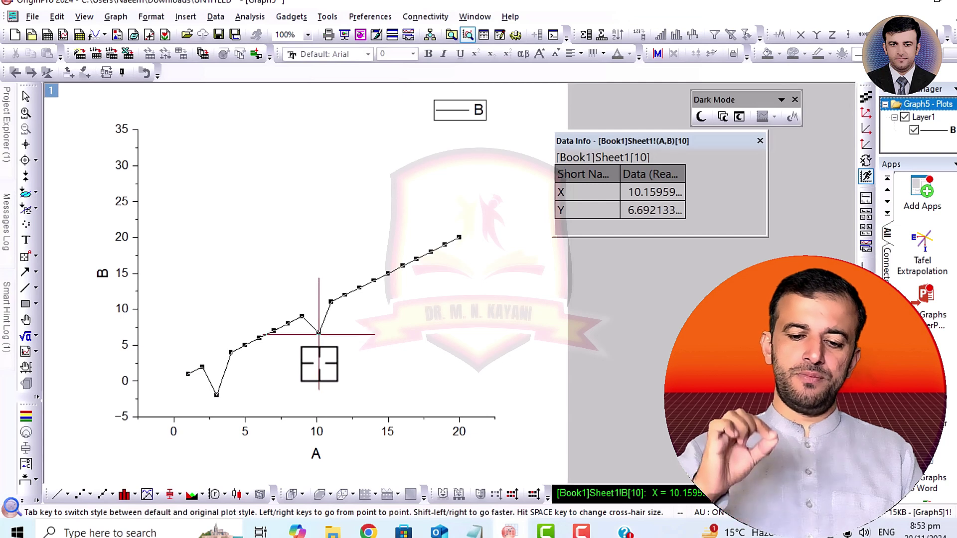
key("Up")
key("Up")
key("Up")
key("Up")
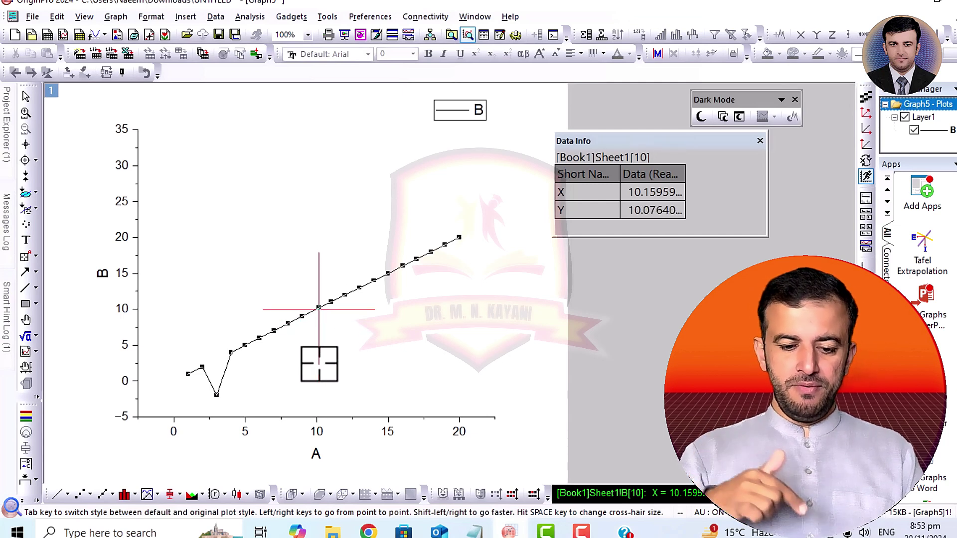
key("Up")
key("Up")
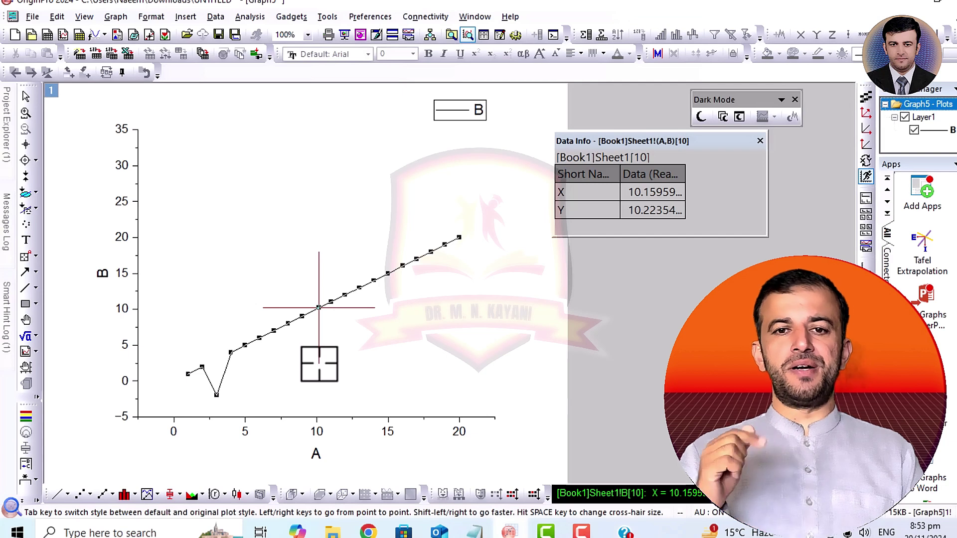
Move the outlier at X = 3 up to about Y = 3.00, in line with its neighbours, and end point moving
left_click(217, 390)
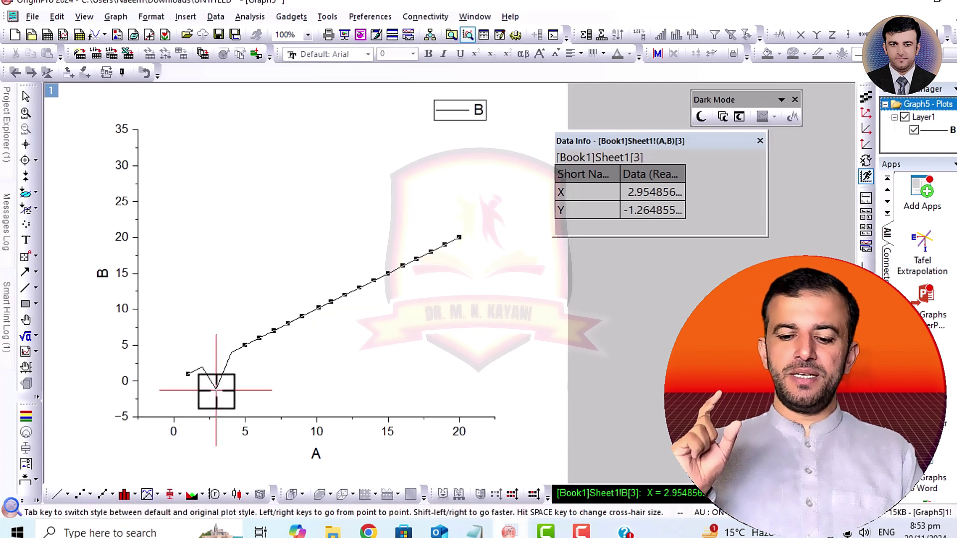
key("Up")
key("Up")
key("Up")
key("Up")
key("Up")
key("Up")
key("Up")
key("Up")
key("Up")
key("Up")
key("Up")
key("Up")
key("Up")
key("Up")
key("Up")
key("Up")
key("Up")
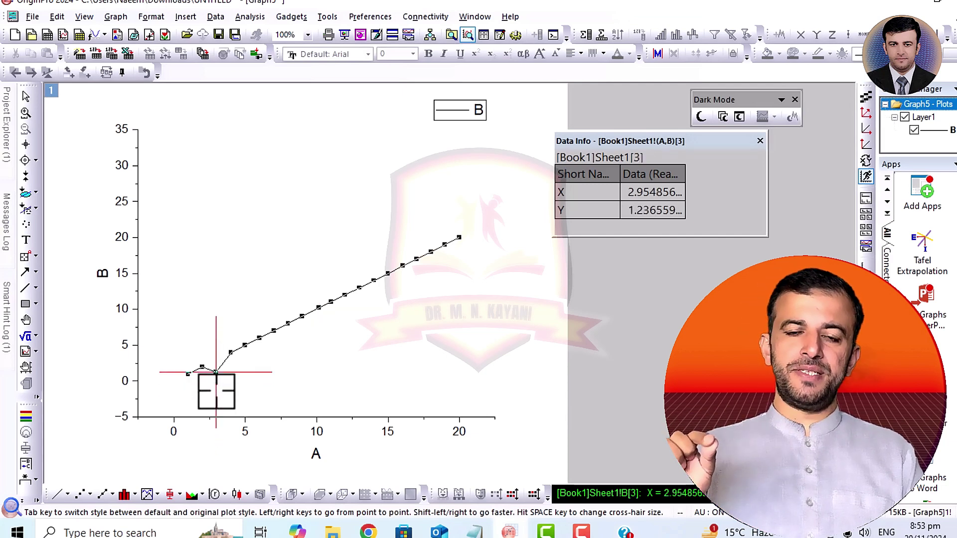
key("Up")
key("Up")
key("Up")
key("Up")
key("Up")
key("Up")
key("Up")
key("Up")
key("Up")
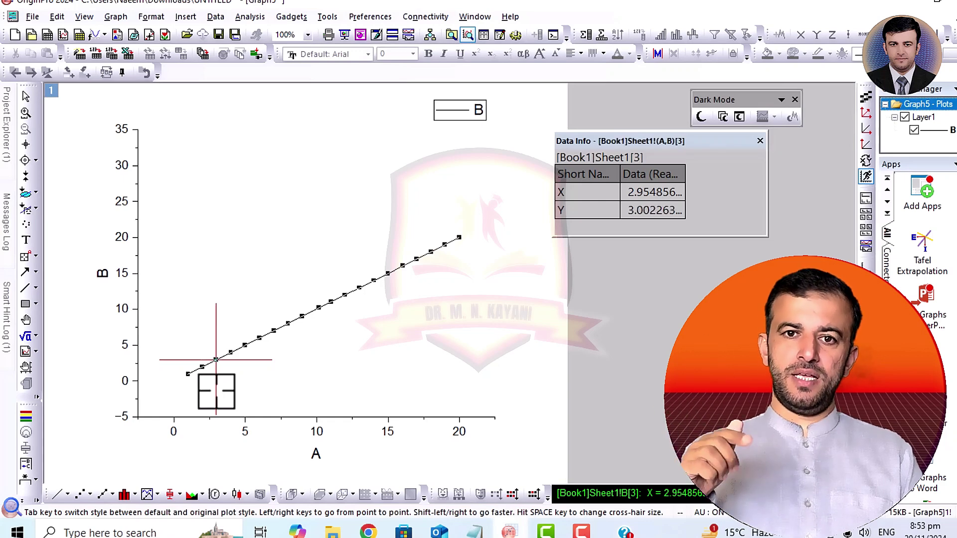
key("Escape")
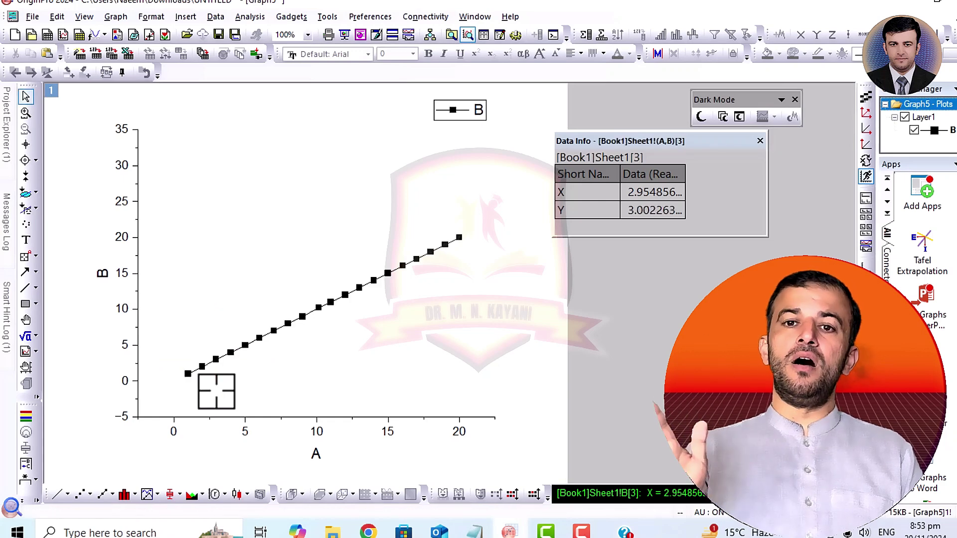
Rescale the graph axes to fit the corrected data points
left_click(867, 113)
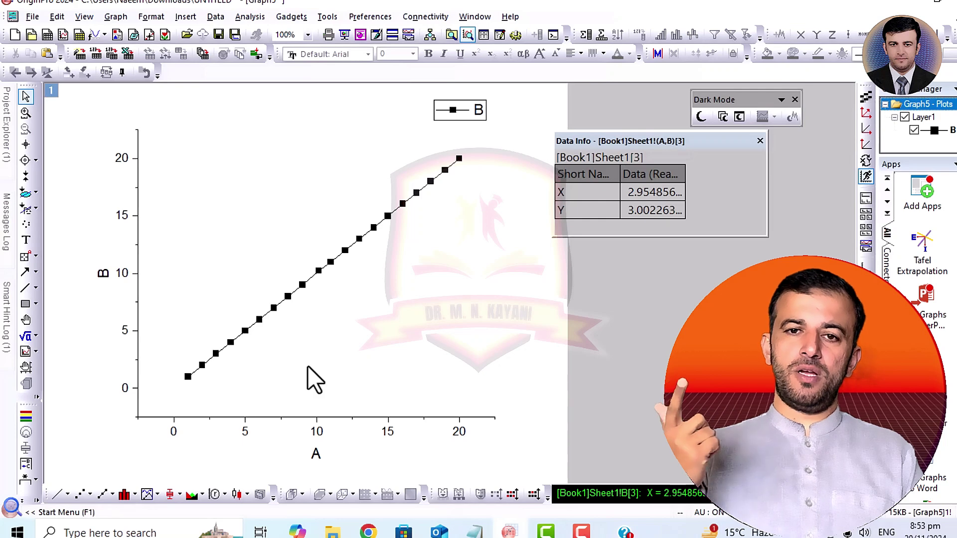
left_click(26, 144)
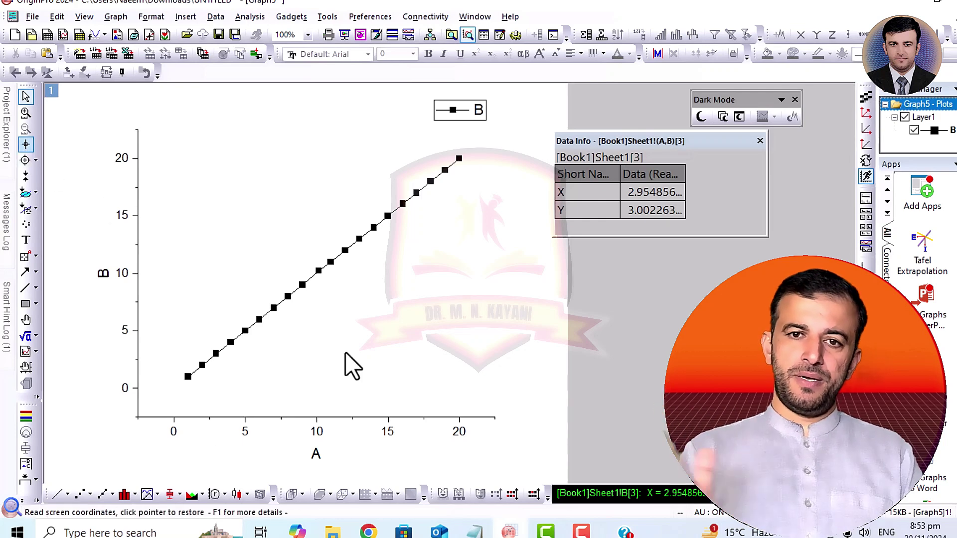
key("Escape")
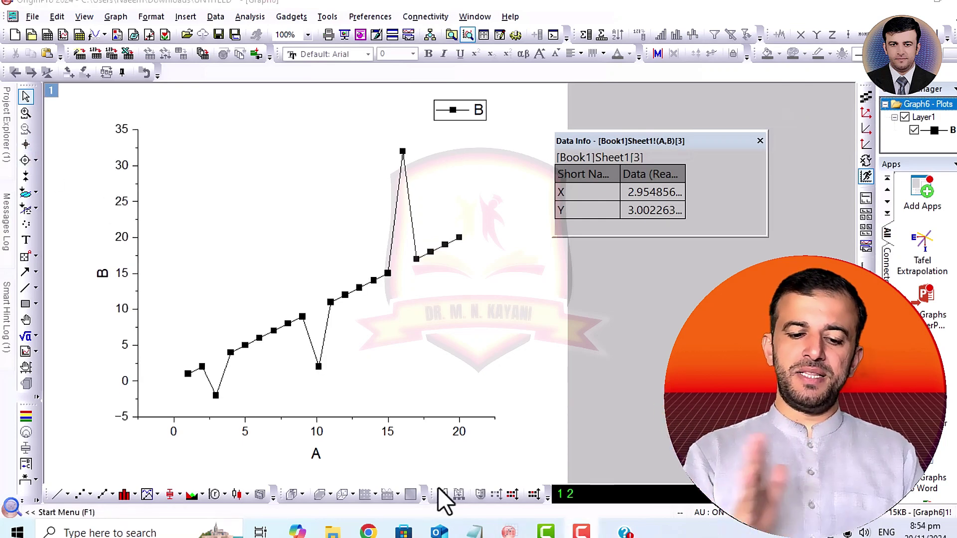
Change the new graph with the three outliers to a Scatter plot and apply a linear fit
left_click(79, 495)
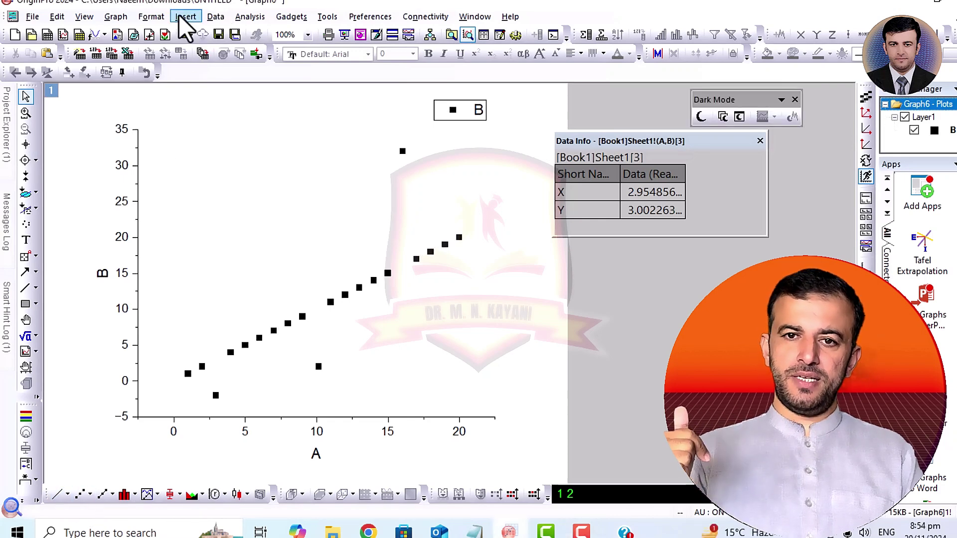
left_click(241, 17)
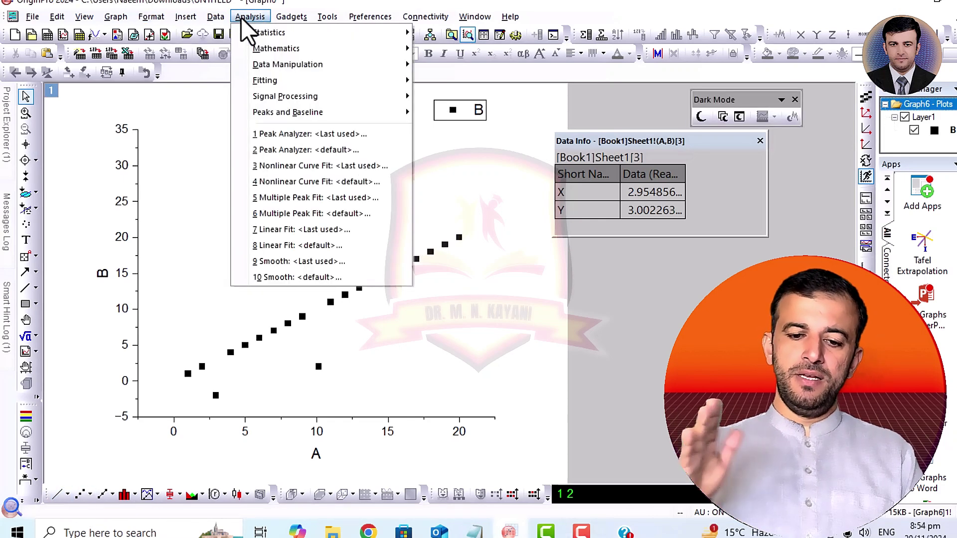
mouse_move(324, 84)
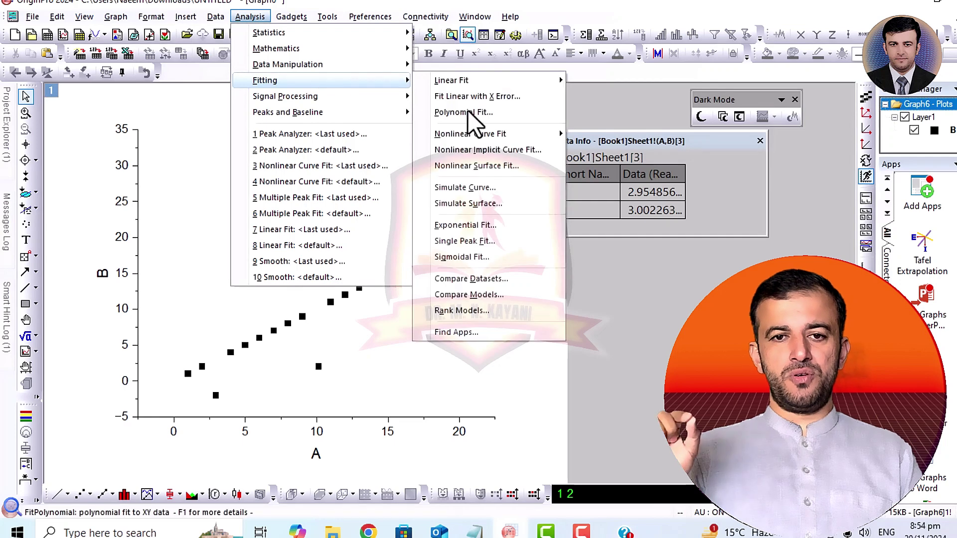
mouse_move(503, 79)
left_click(624, 102)
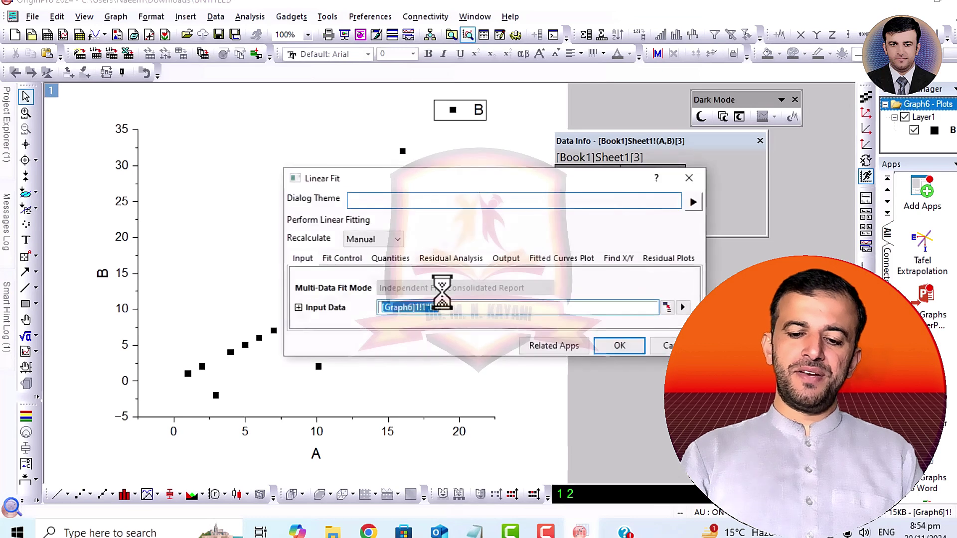
left_click(606, 349)
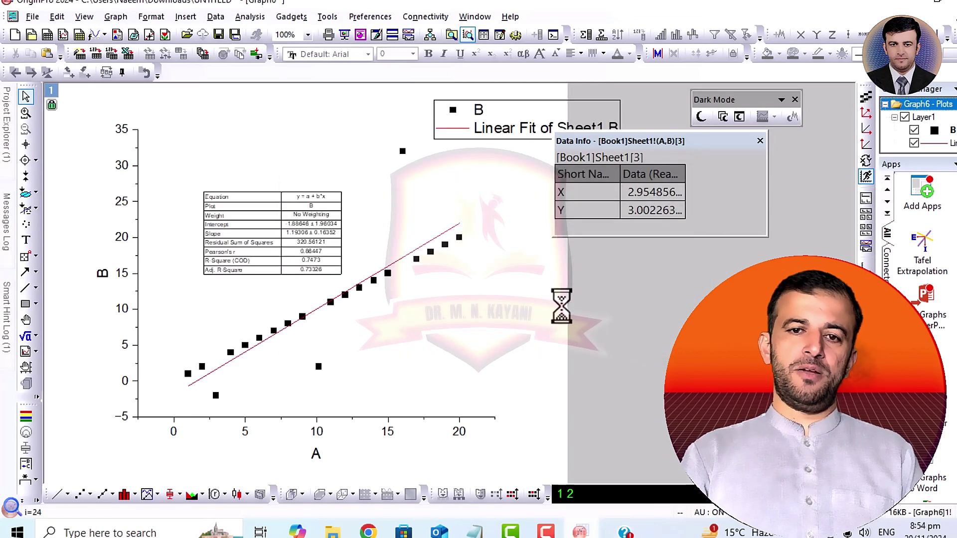
Delete the fit results table and the linear fit line from the graph
left_click(205, 217)
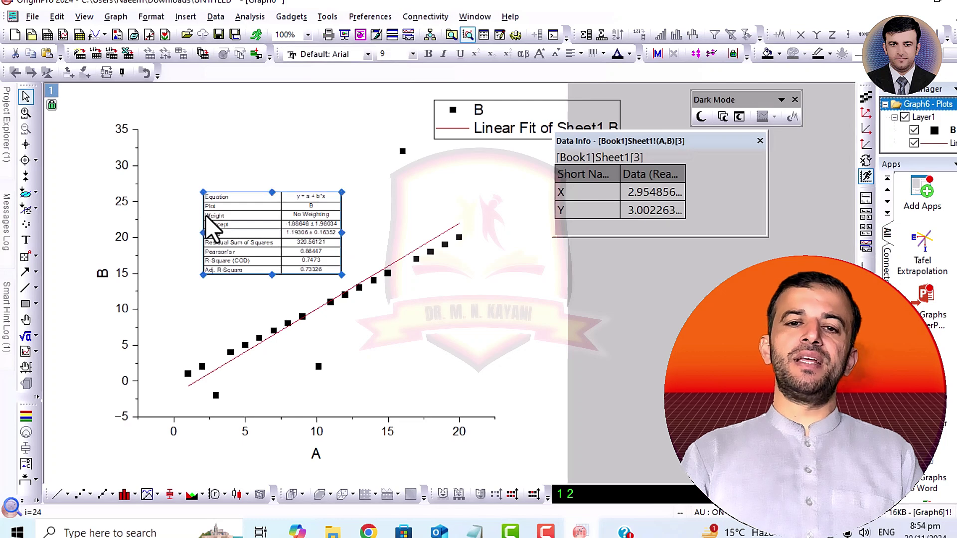
key("Delete")
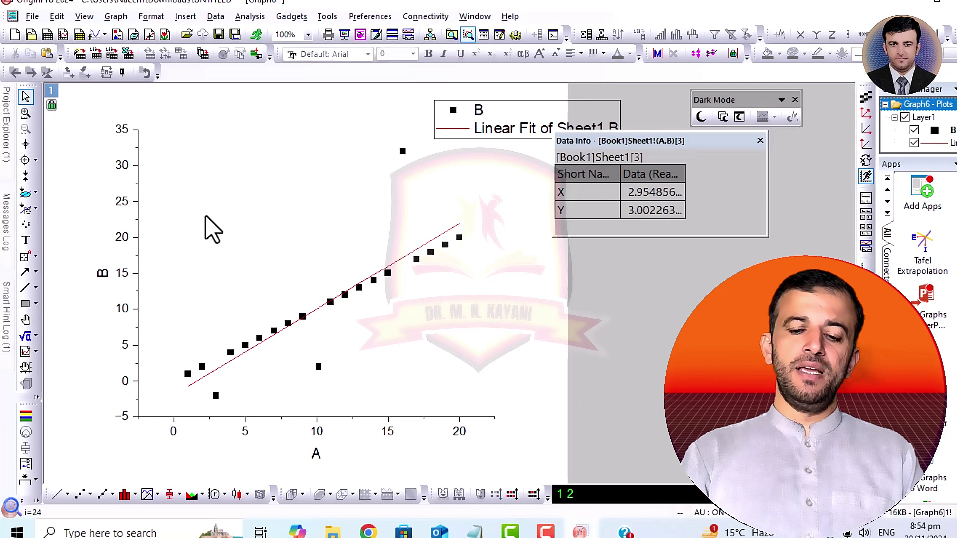
double_click(408, 257)
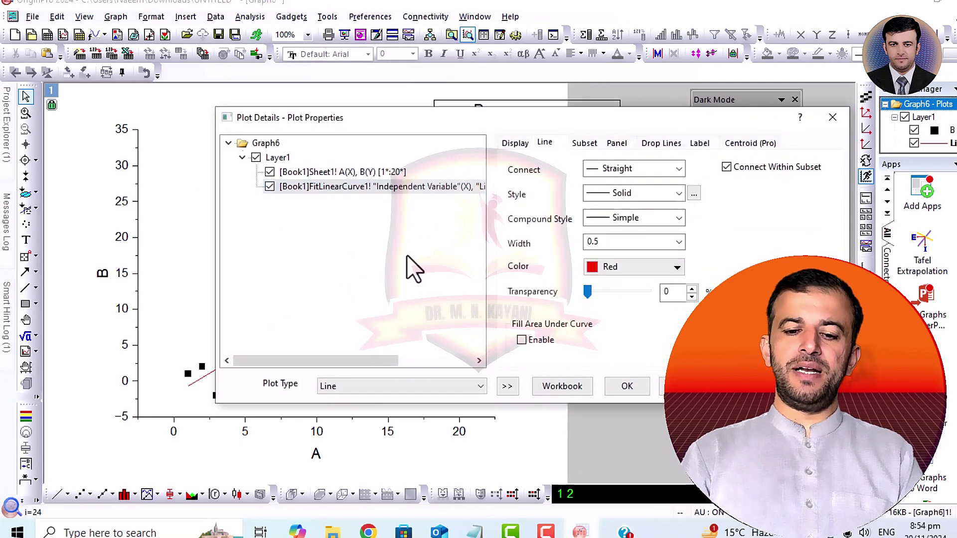
key("Delete")
key("Return")
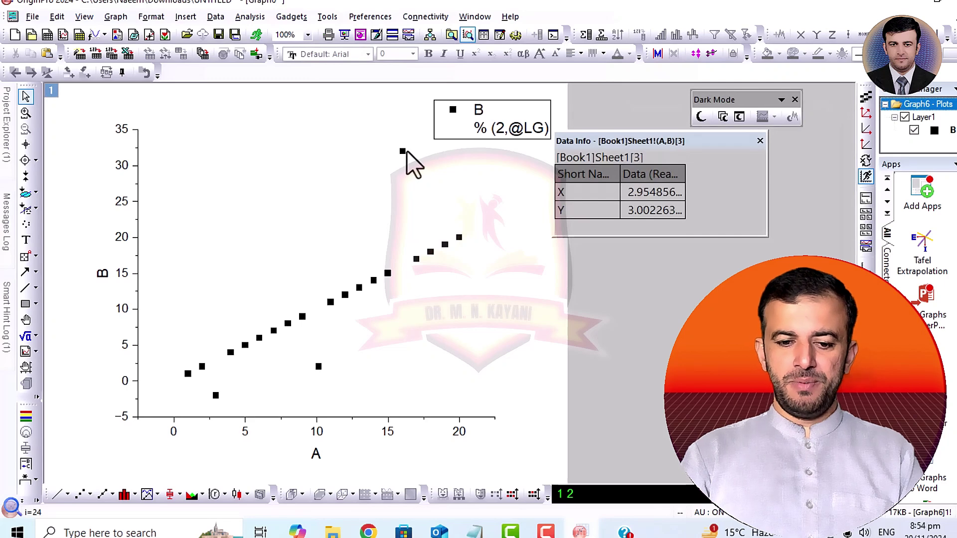
Remove the outliers at X = 16, X = 10 and X = 3 with Remove Bad Data Points and rescale the axes
left_click(216, 17)
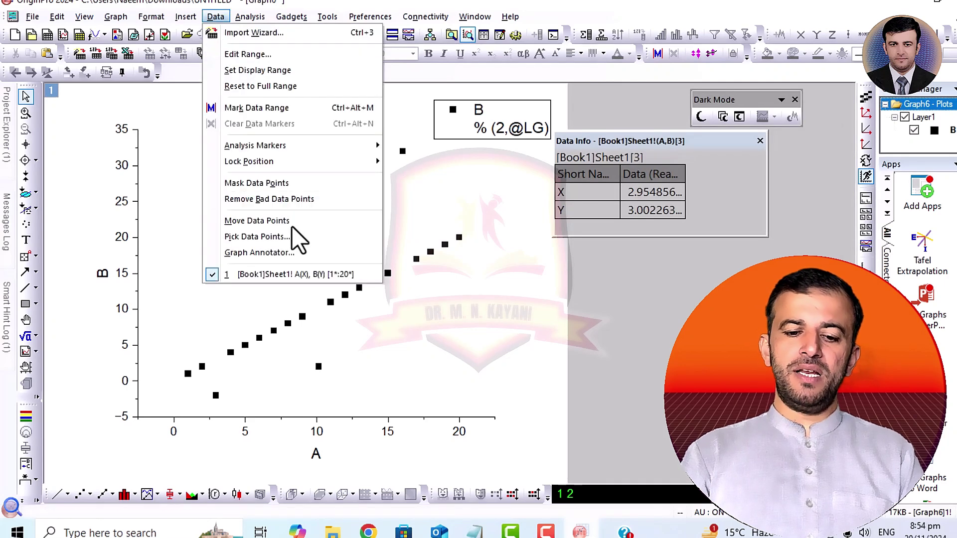
left_click(261, 199)
left_click(398, 151)
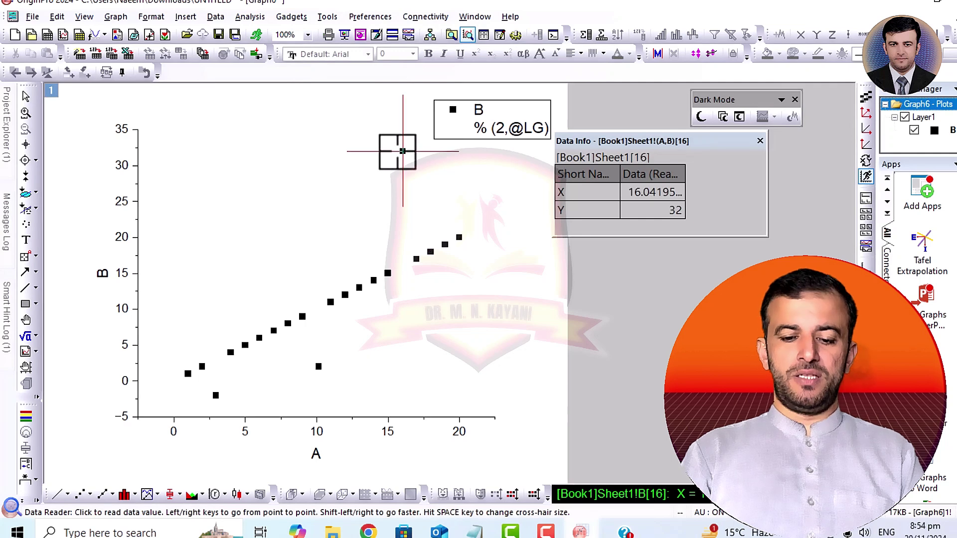
left_click(319, 367)
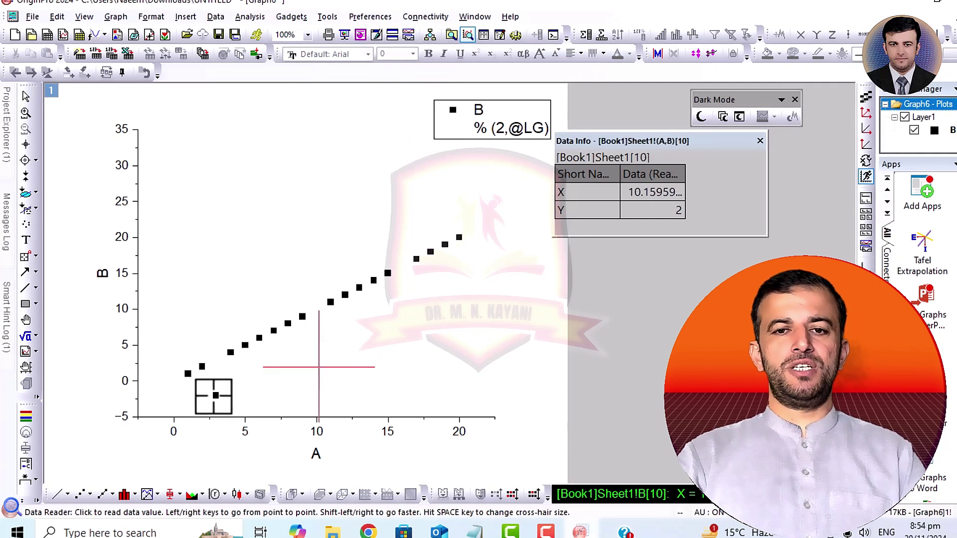
left_click(216, 396)
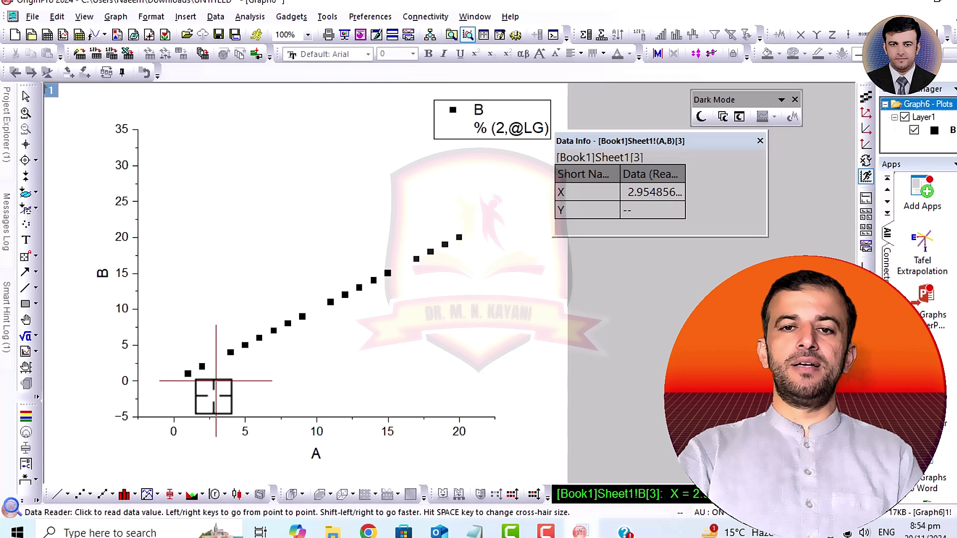
key("Return")
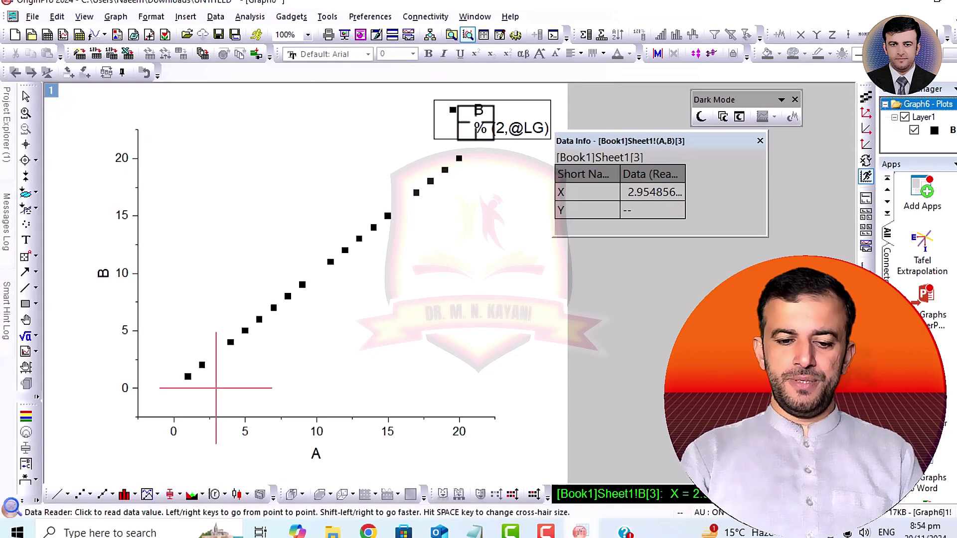
Move the legend outside the plot area and fit the cleaned scatter data with the last used Linear Fit settings
left_click(26, 97)
left_click_drag(499, 122, 723, 302)
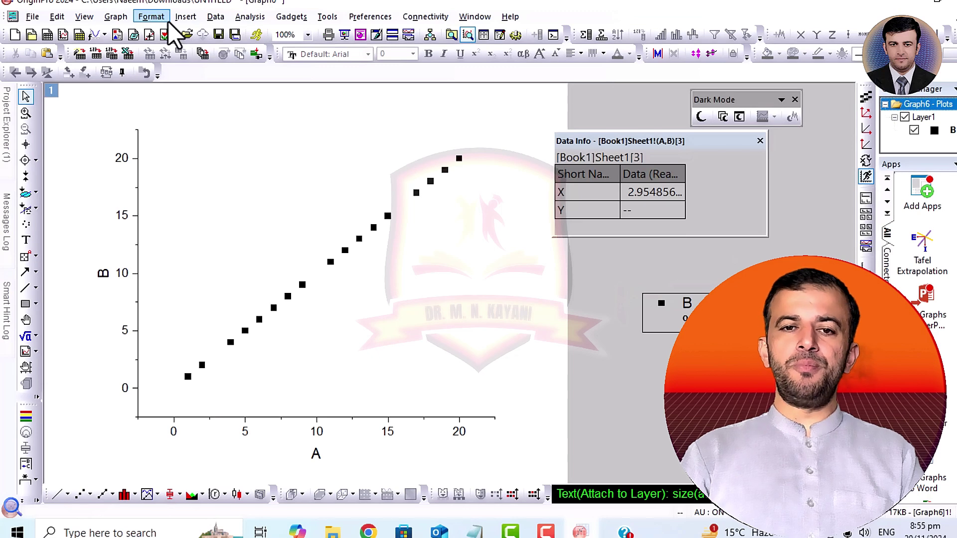
left_click(245, 21)
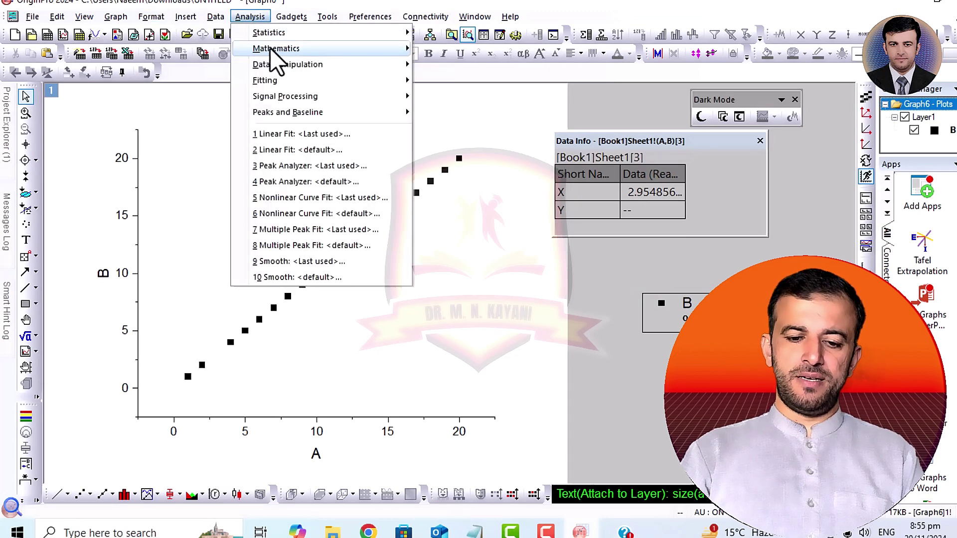
left_click(336, 134)
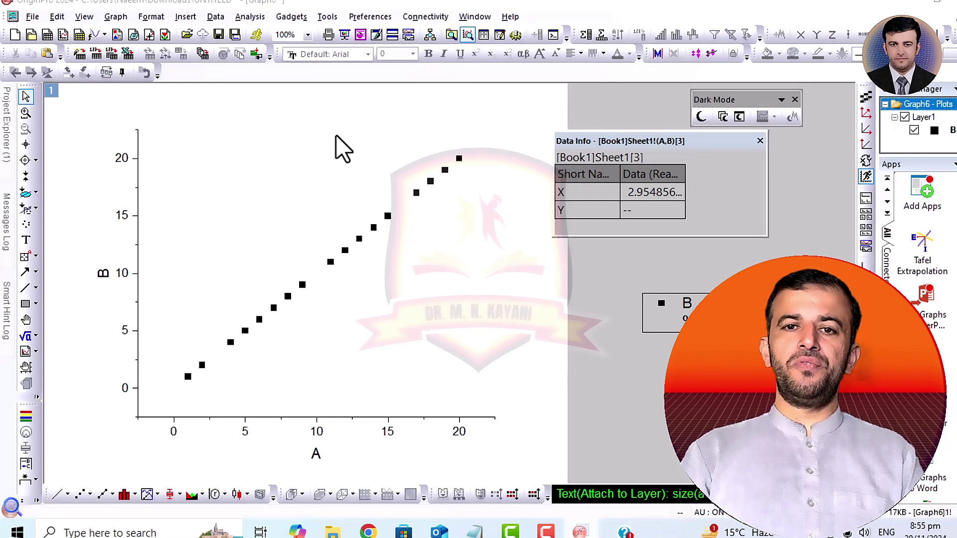
key("Return")
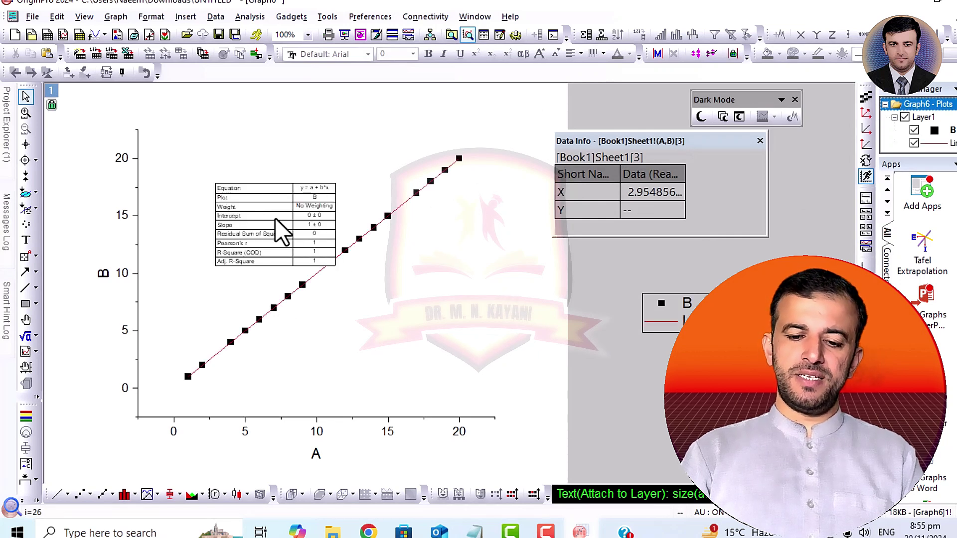
Delete the fit results table from the graph and move the Data Info window further away from the legend
left_click(276, 220)
key("Delete")
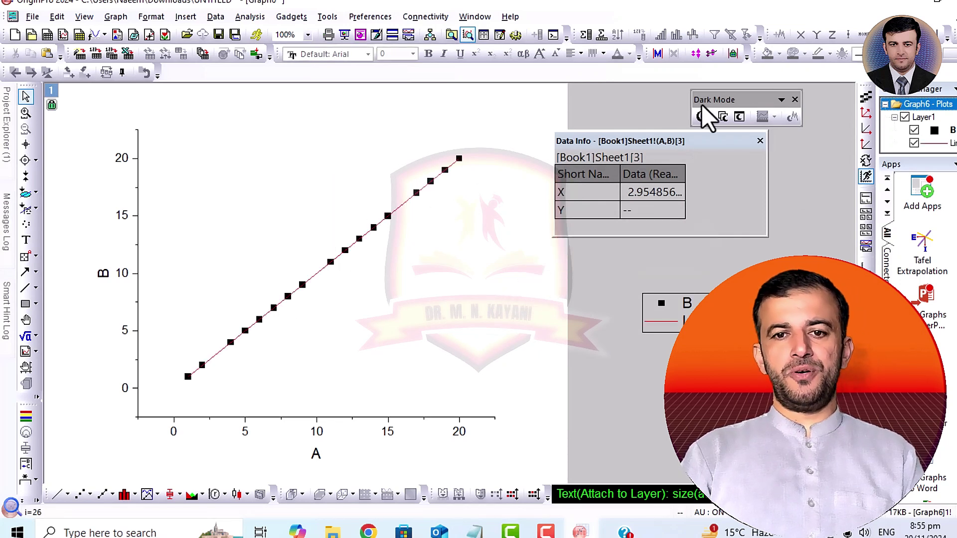
left_click_drag(683, 145, 672, 74)
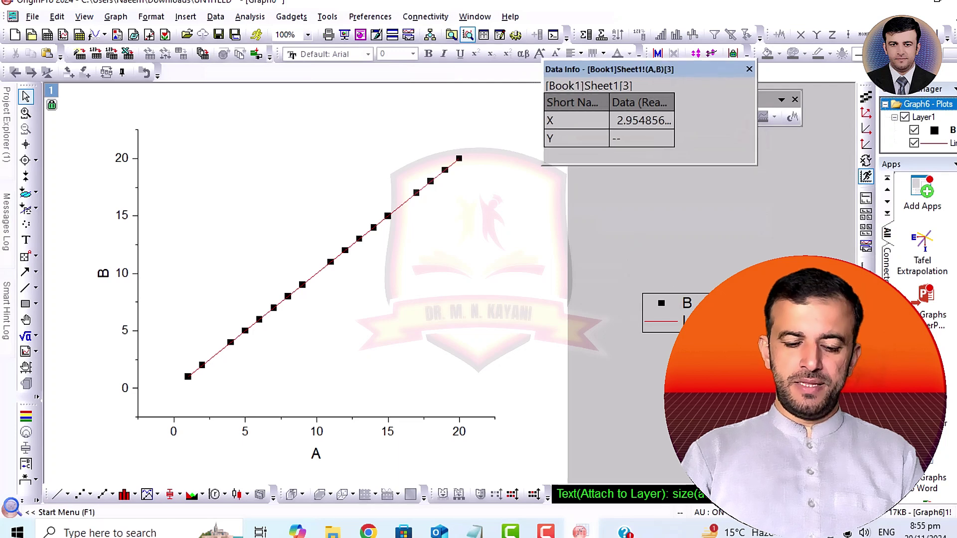
Set the width of the red linear fit line to 3
double_click(658, 323)
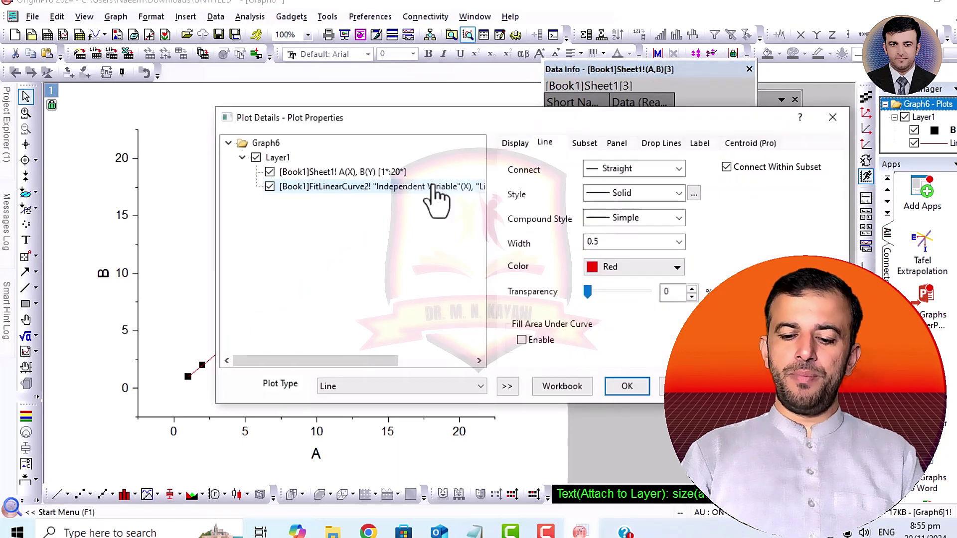
left_click(606, 242)
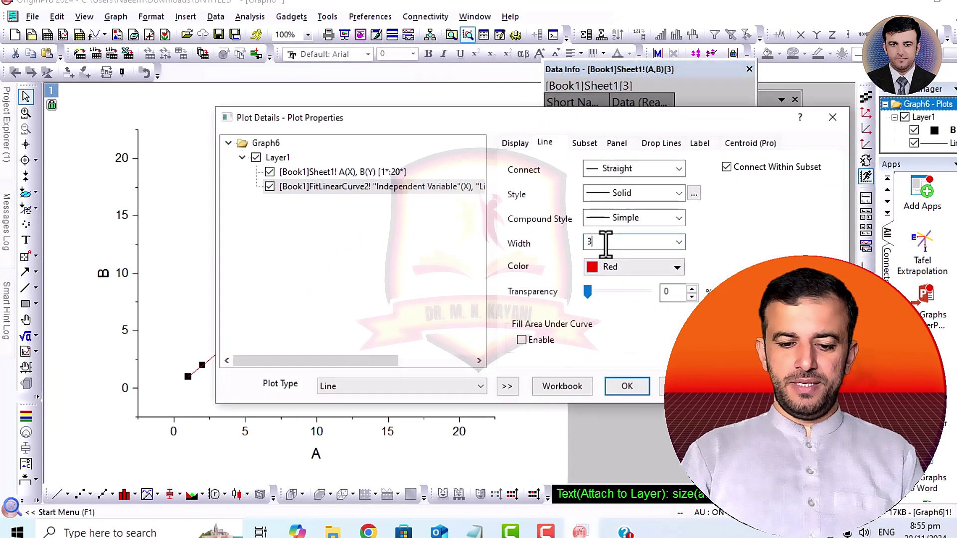
type("3")
key("Return")
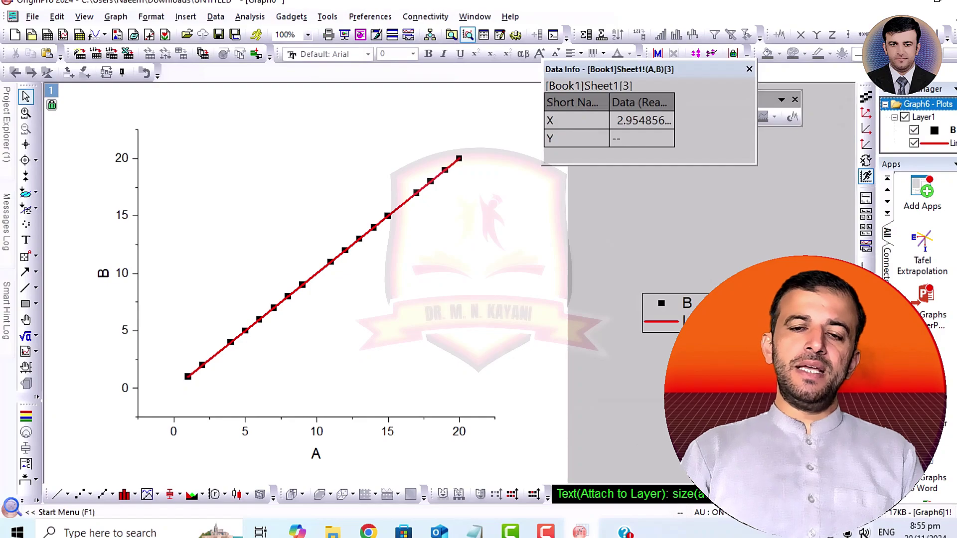